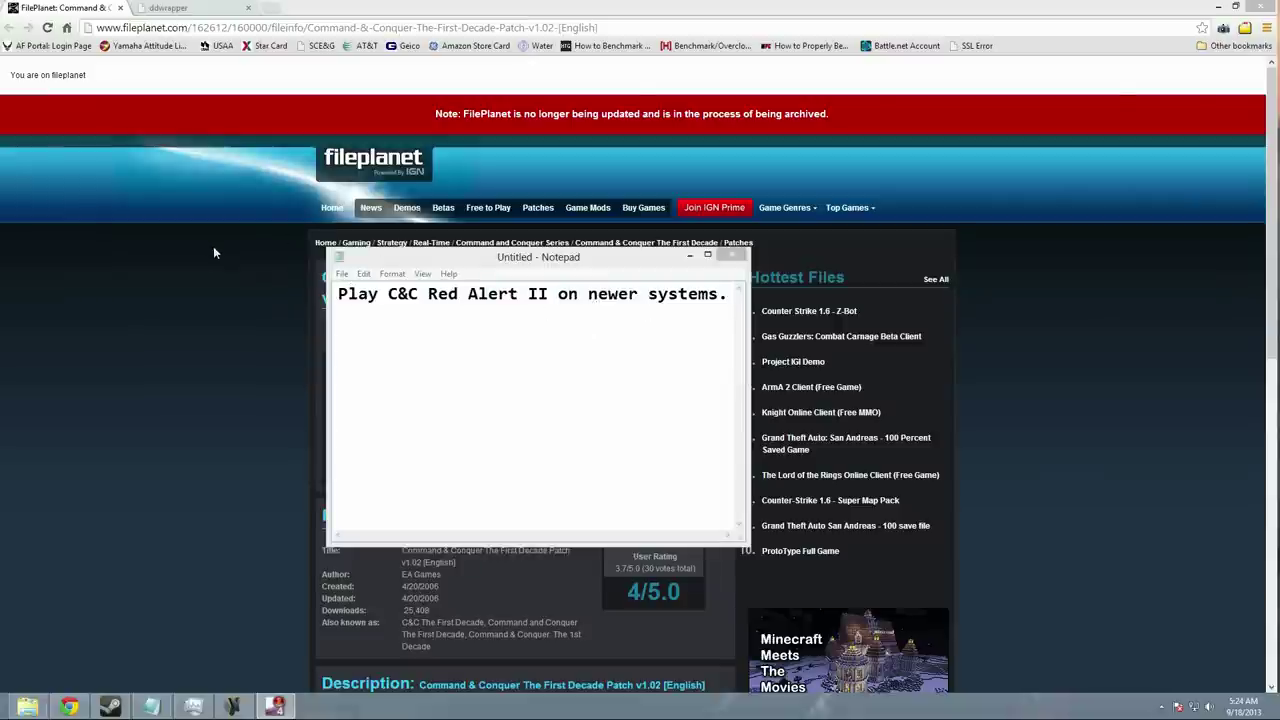
Bring the FilePlanet page forward and highlight the First Decade v1.02 patch title (tfd-102en.exe).
left_click(184, 284)
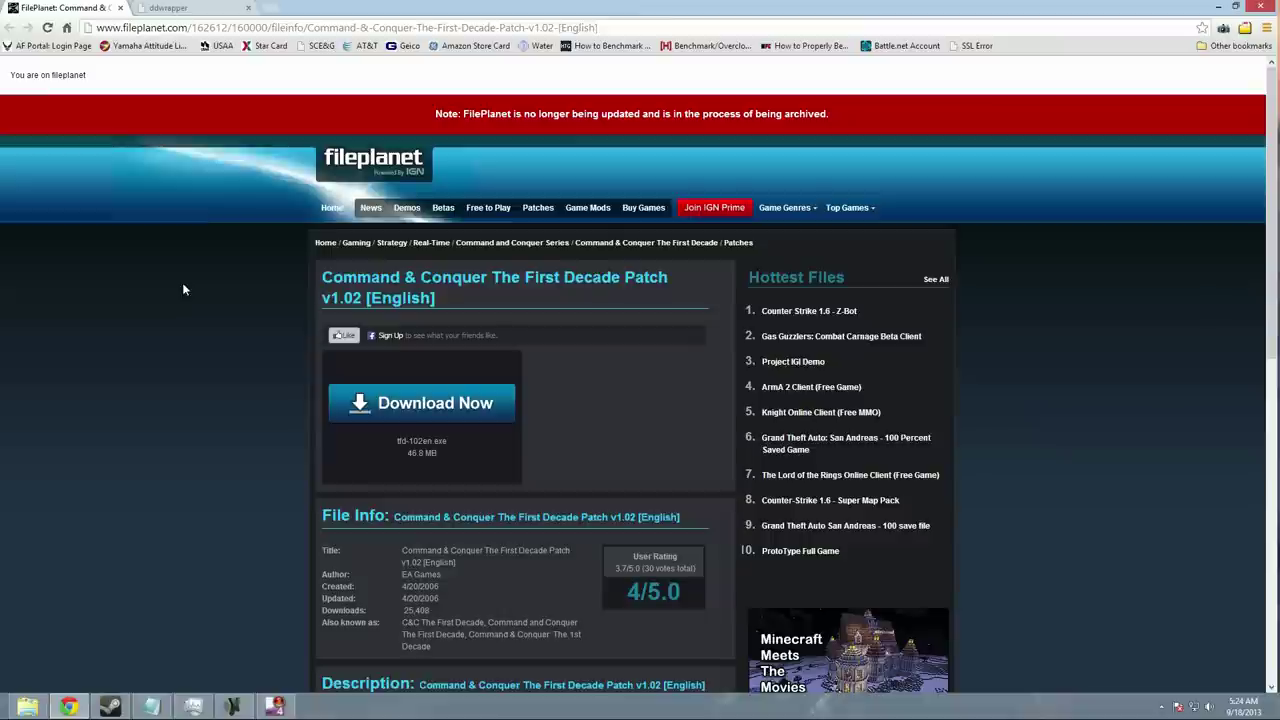
left_click_drag(322, 278, 672, 280)
left_click_drag(445, 298, 323, 282)
left_click(329, 292)
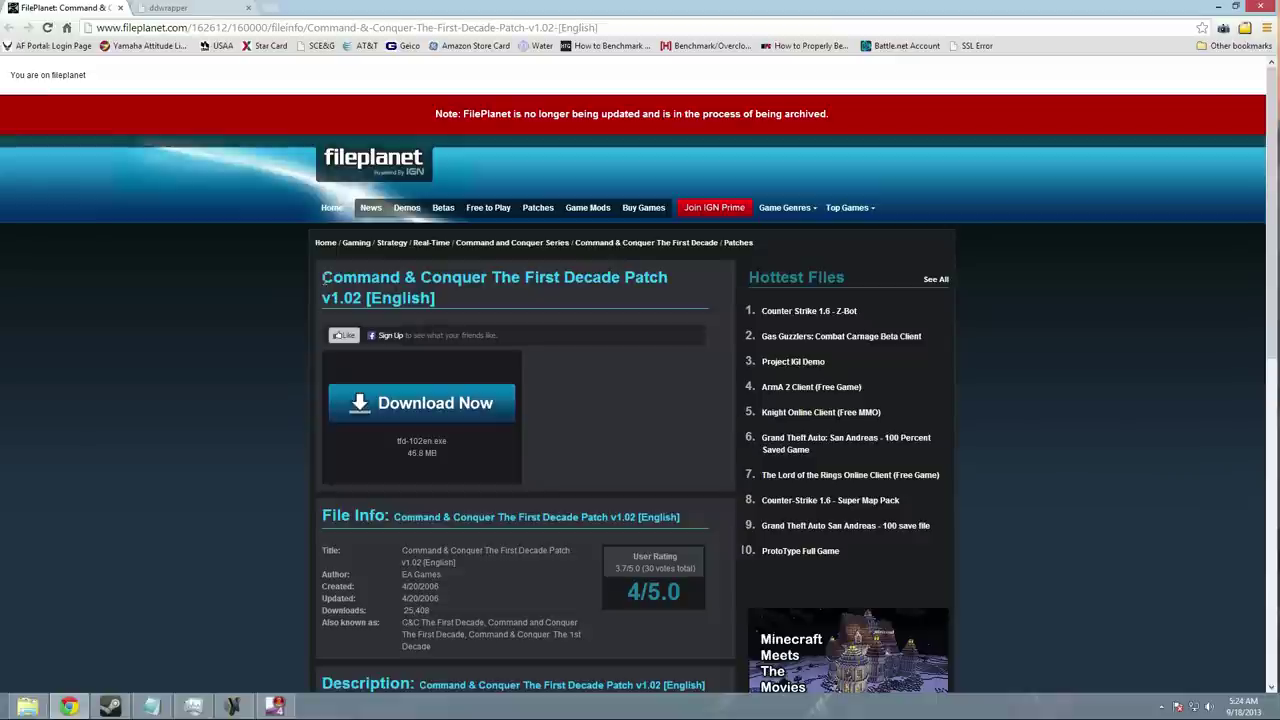
left_click_drag(323, 280, 449, 301)
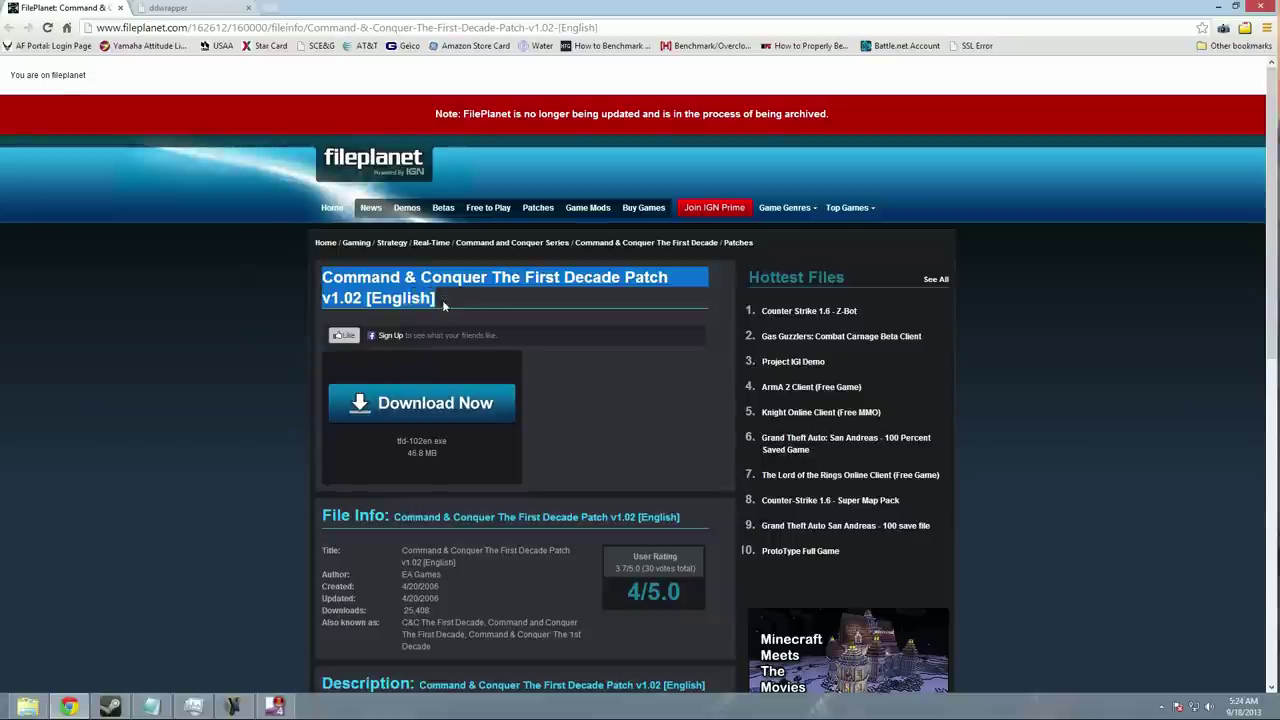
left_click(366, 298)
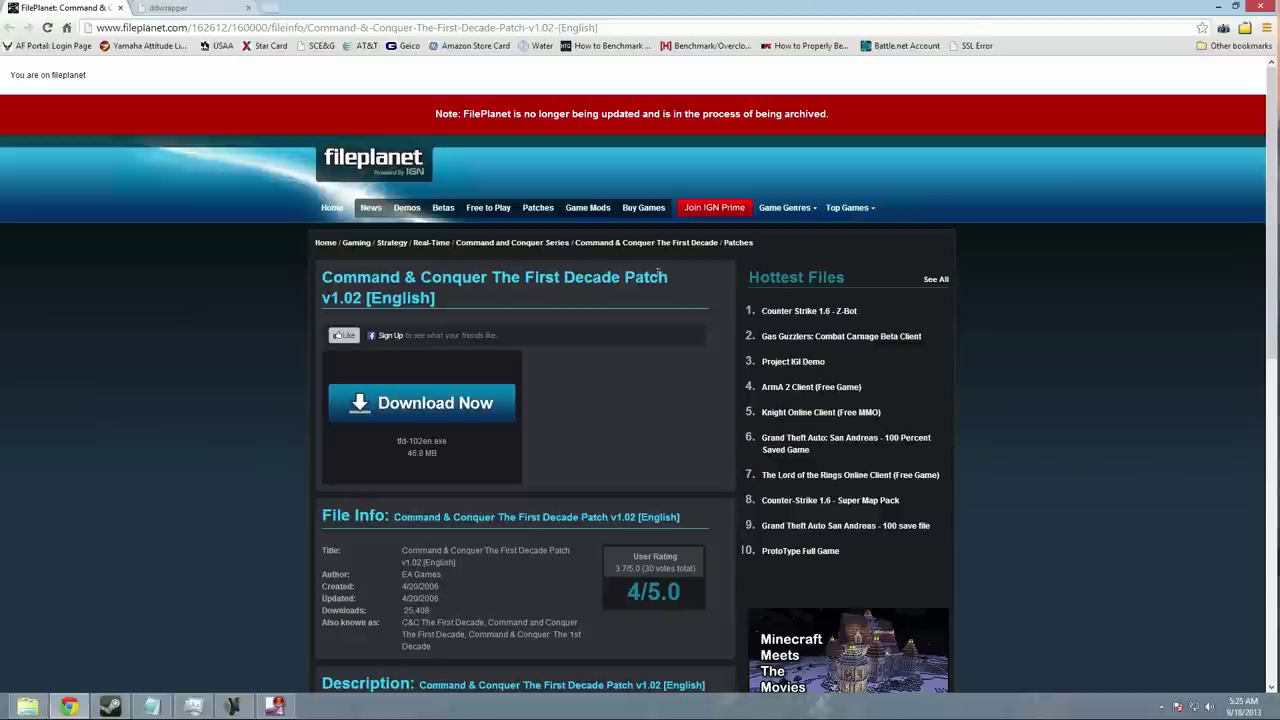
Show the bitpatch.com ddwrapper page, then return to File Explorer's Downloads folder.
left_click(205, 11)
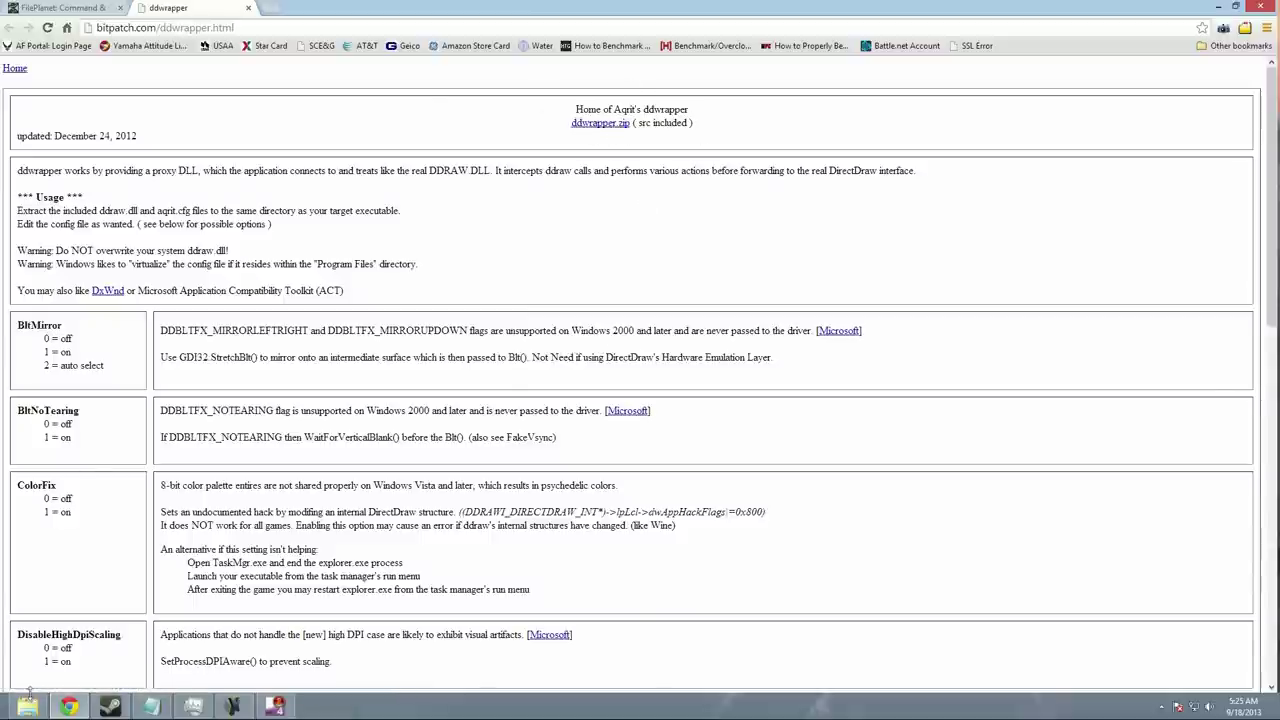
left_click(27, 706)
Move aqrit.cfg and ddraw.dll from Downloads\ddwrapper into Games\EA Games\First Decade\Red Alert II\RA2.
left_click(60, 97)
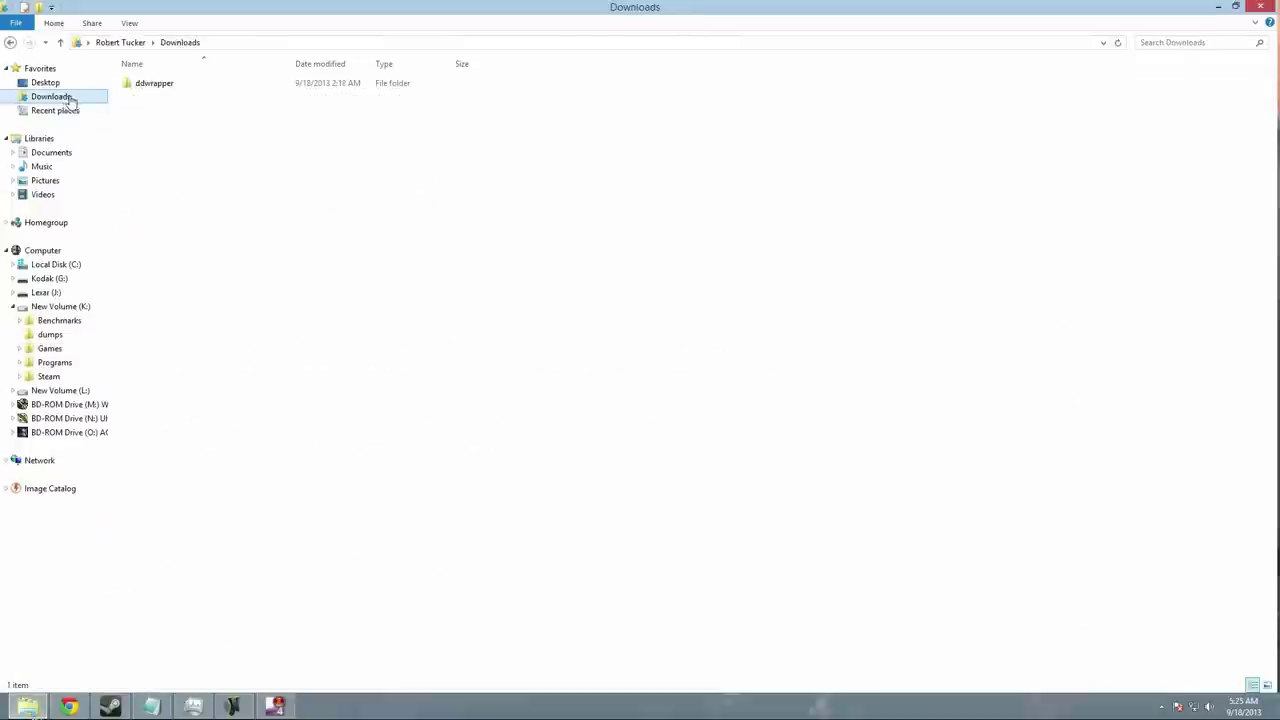
double_click(140, 85)
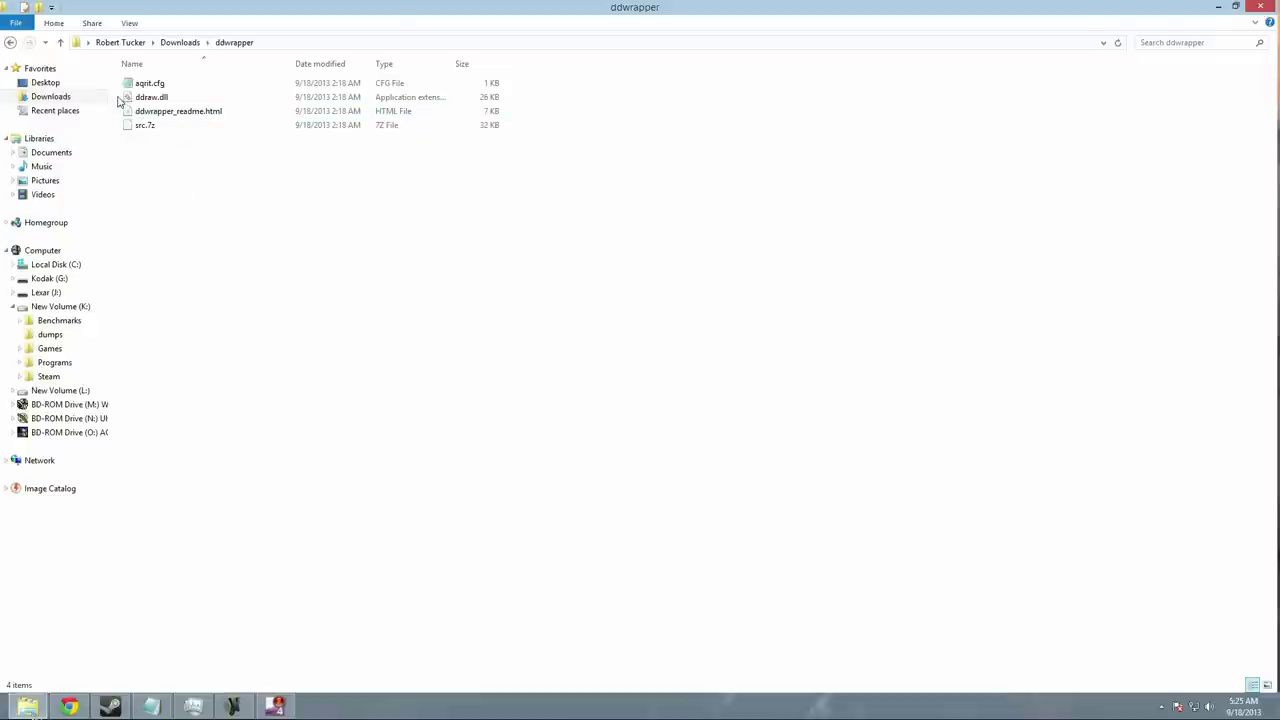
left_click_drag(125, 99, 176, 90)
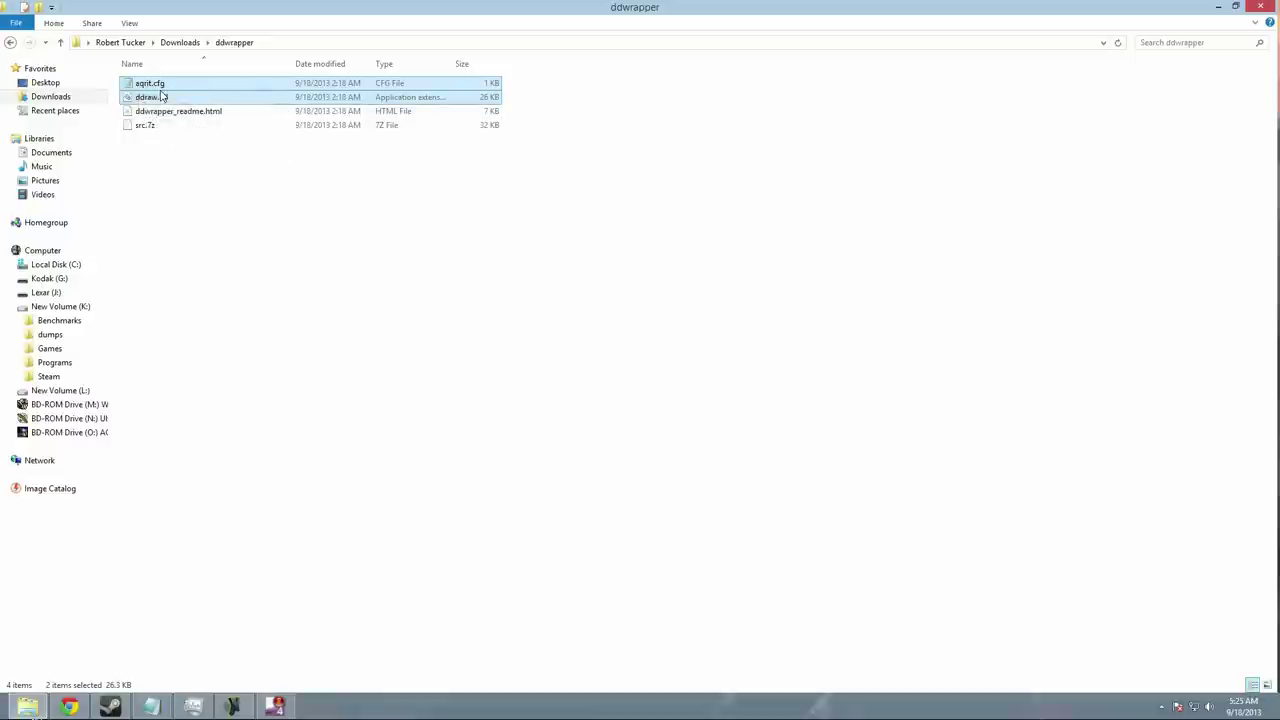
left_click(52, 349)
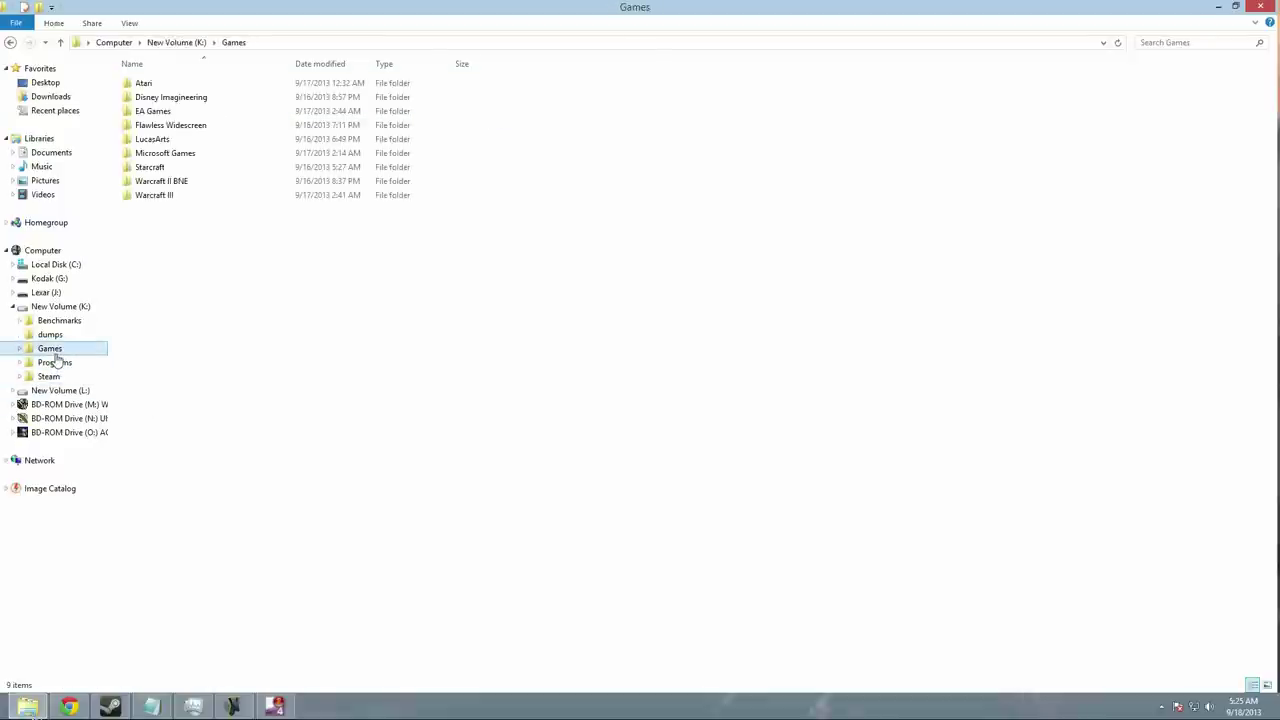
double_click(172, 115)
double_click(180, 94)
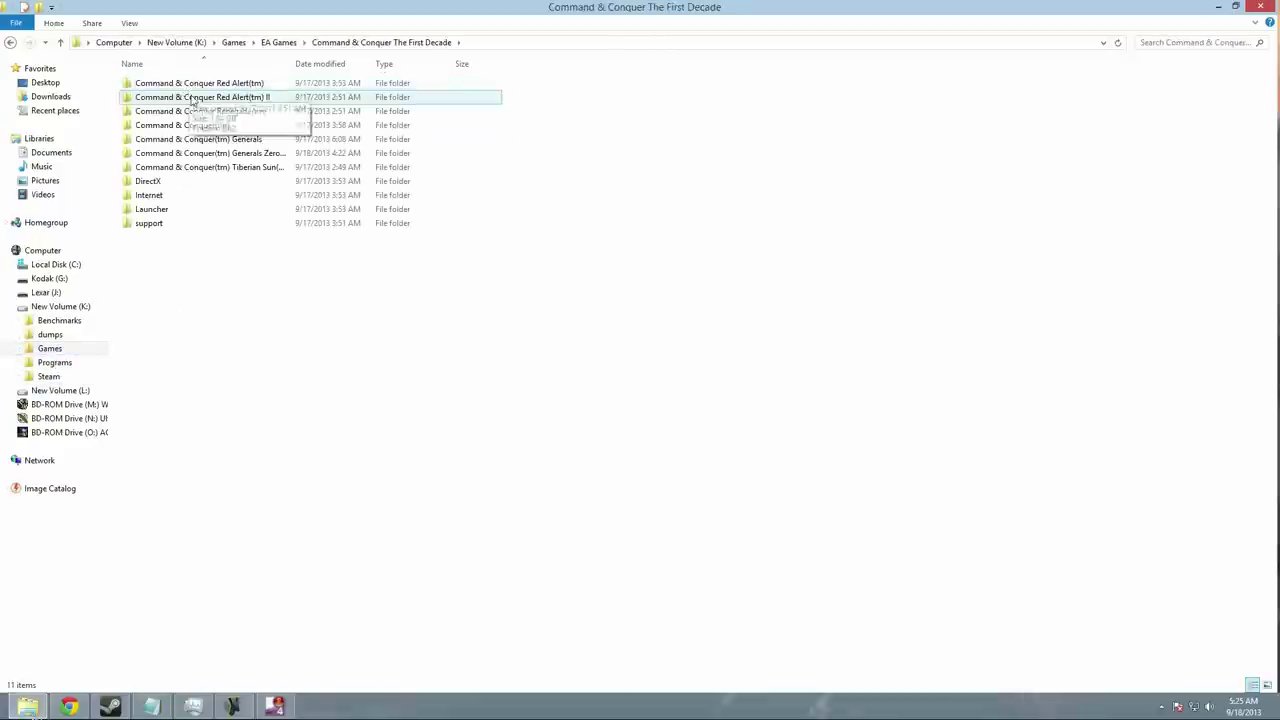
double_click(188, 95)
double_click(196, 86)
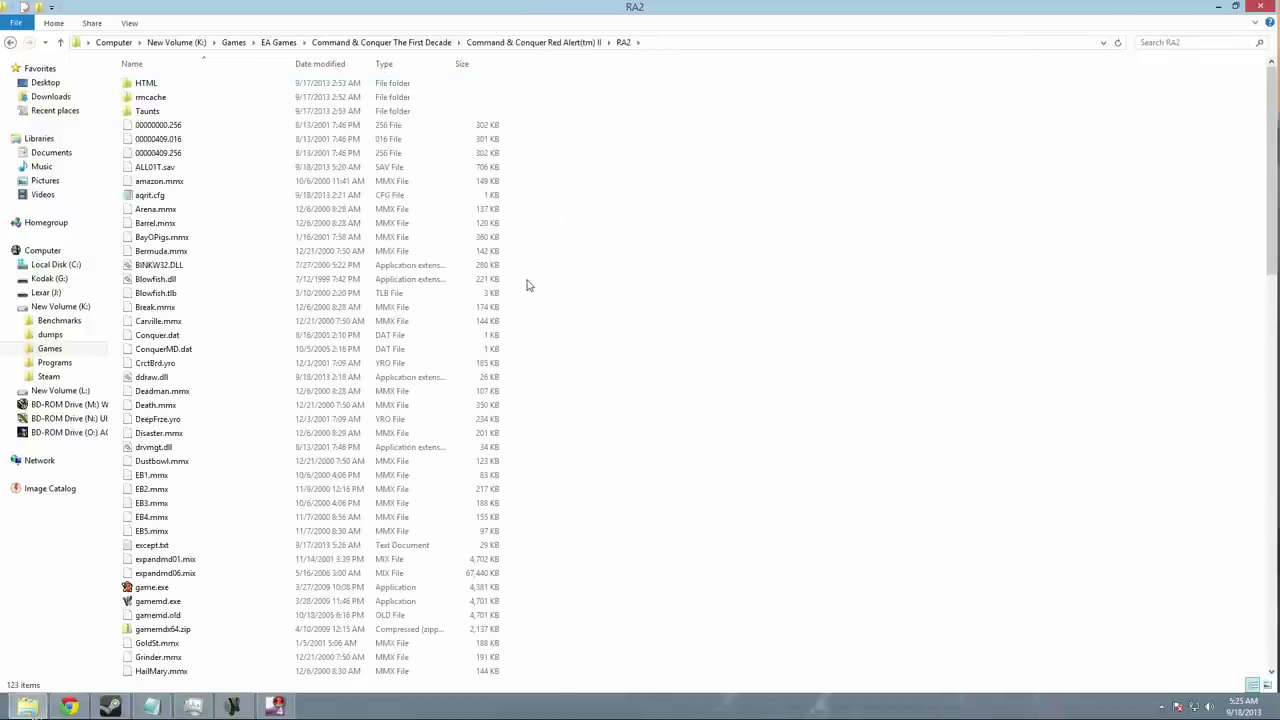
scroll(527, 285, "down", 5)
scroll(528, 288, "down", 5)
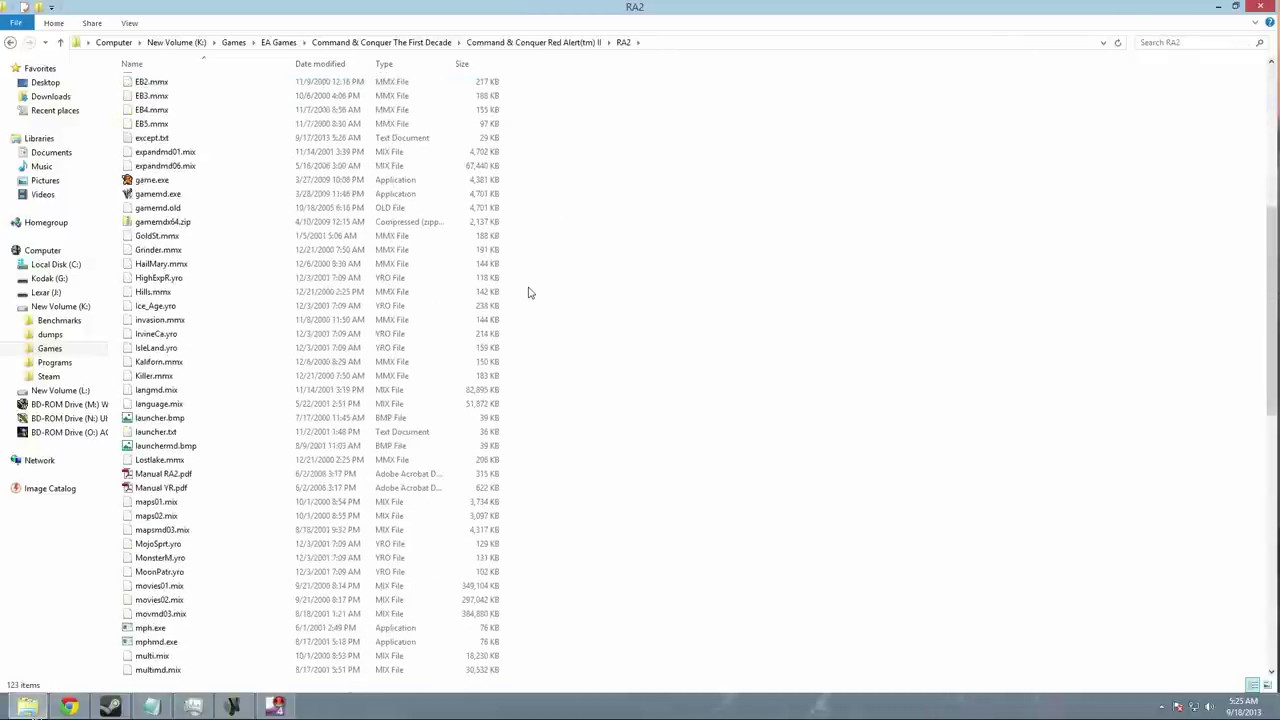
scroll(528, 290, "up", 9)
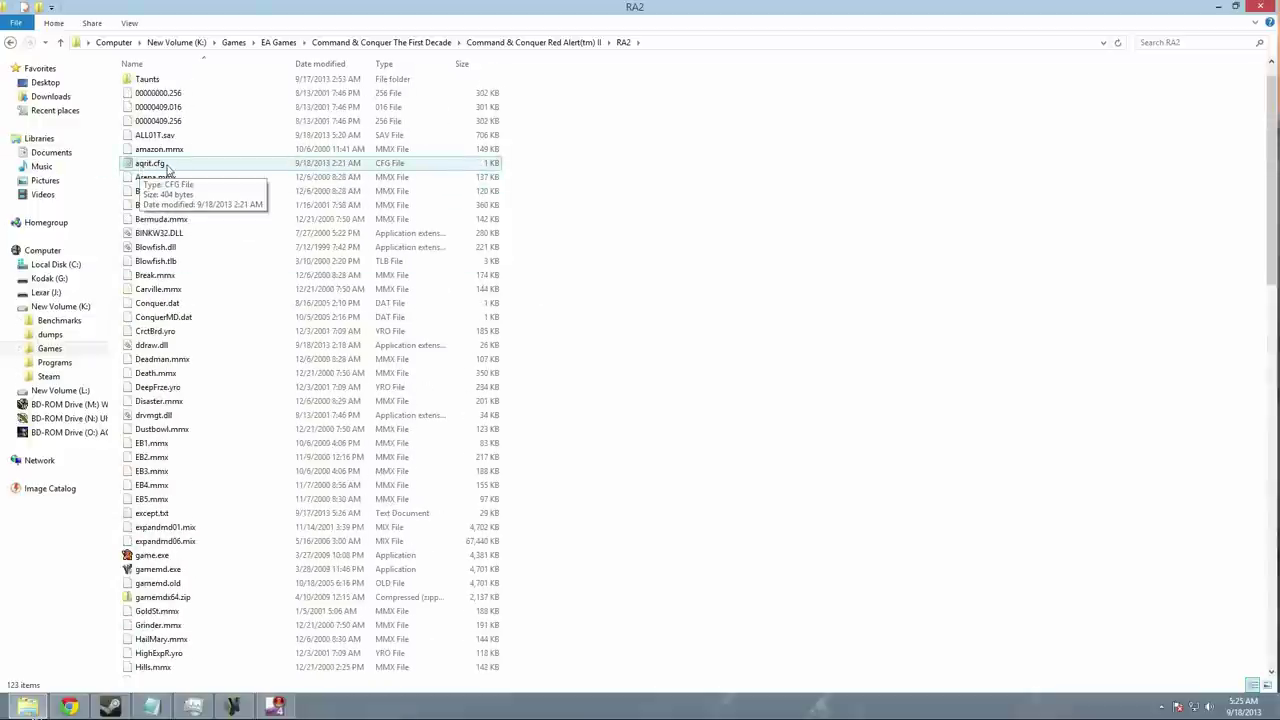
double_click(167, 167)
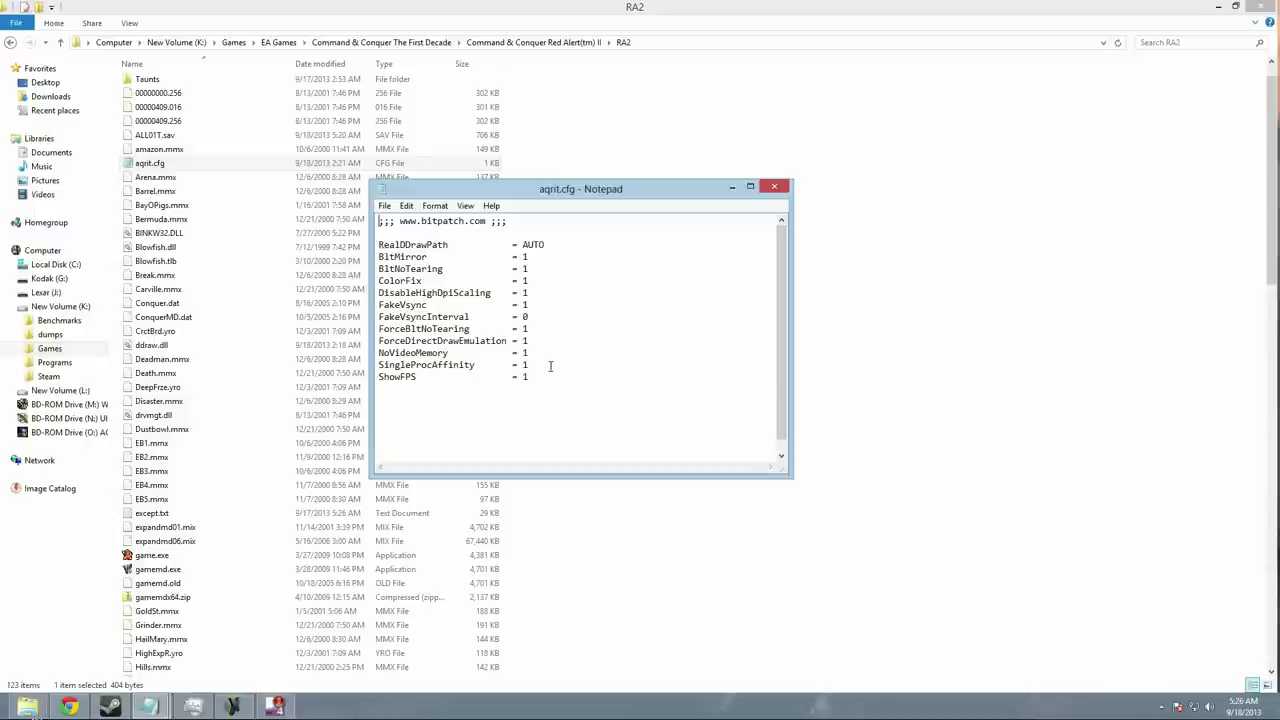
left_click_drag(530, 378, 378, 244)
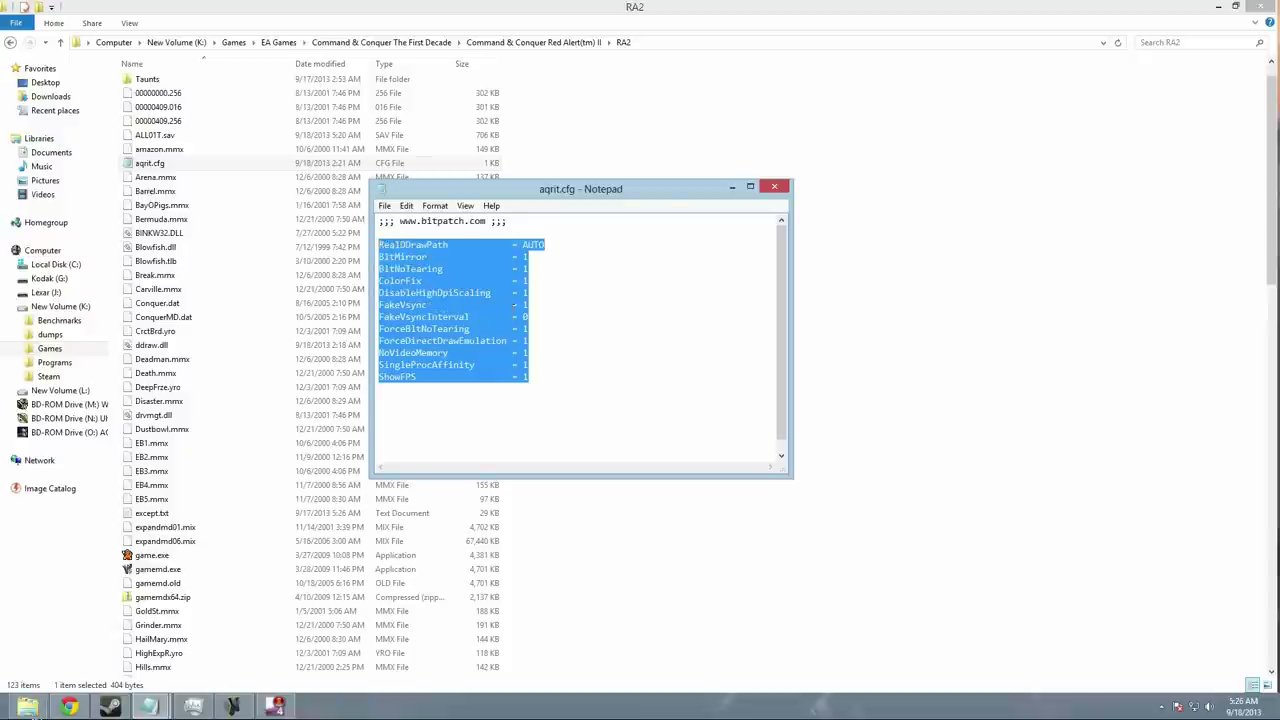
left_click(551, 390)
left_click(384, 205)
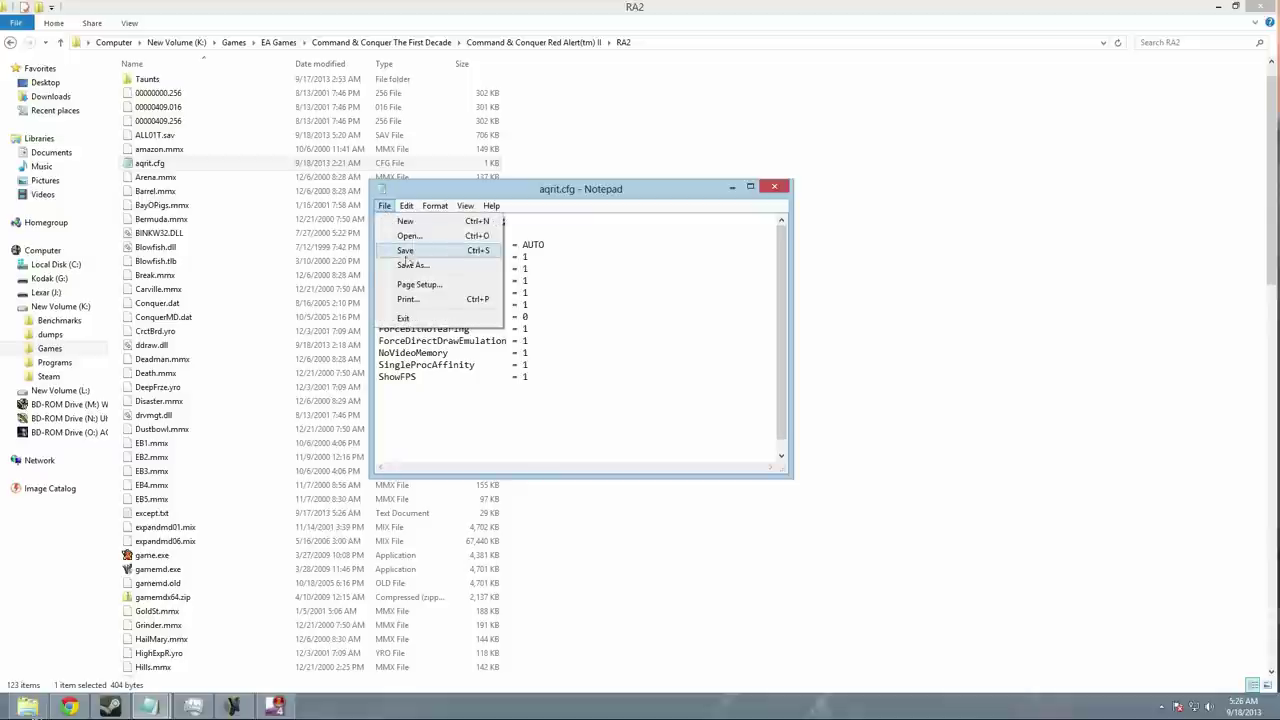
left_click(652, 204)
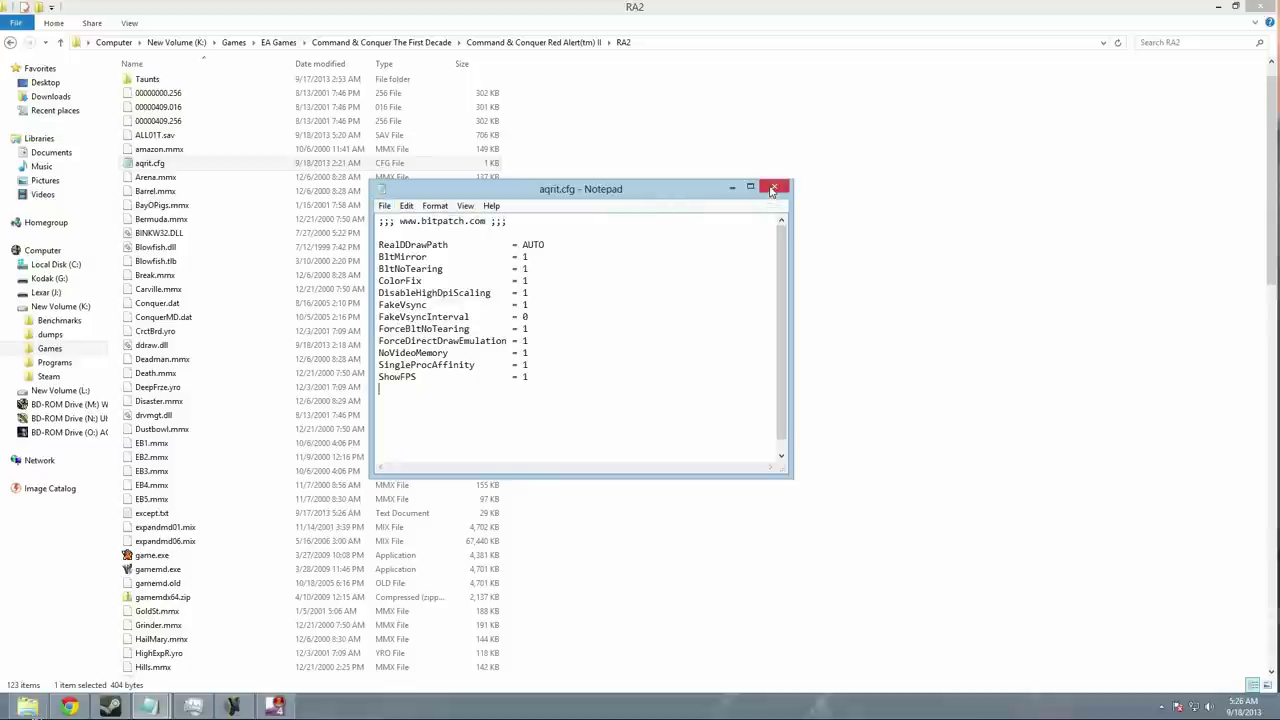
left_click(774, 186)
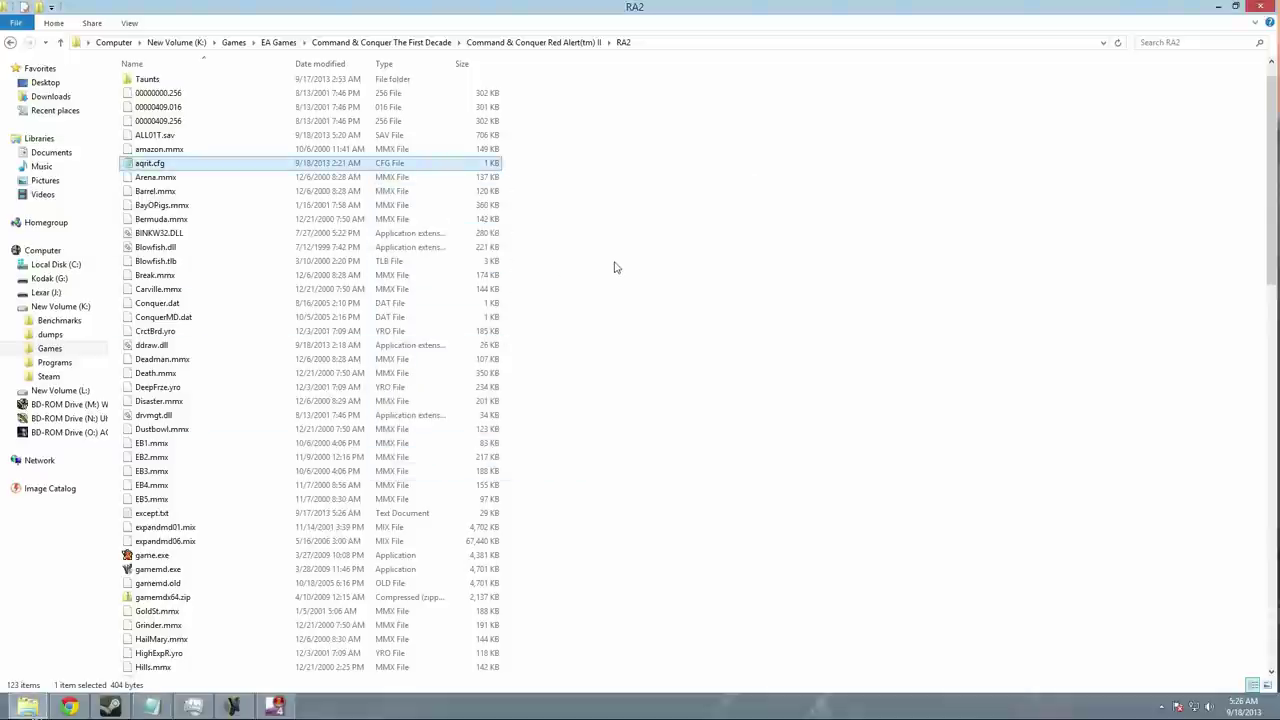
Create a new text document in RA2 and try renaming it ra2.ini, then cancel.
scroll(615, 267, "down", 12)
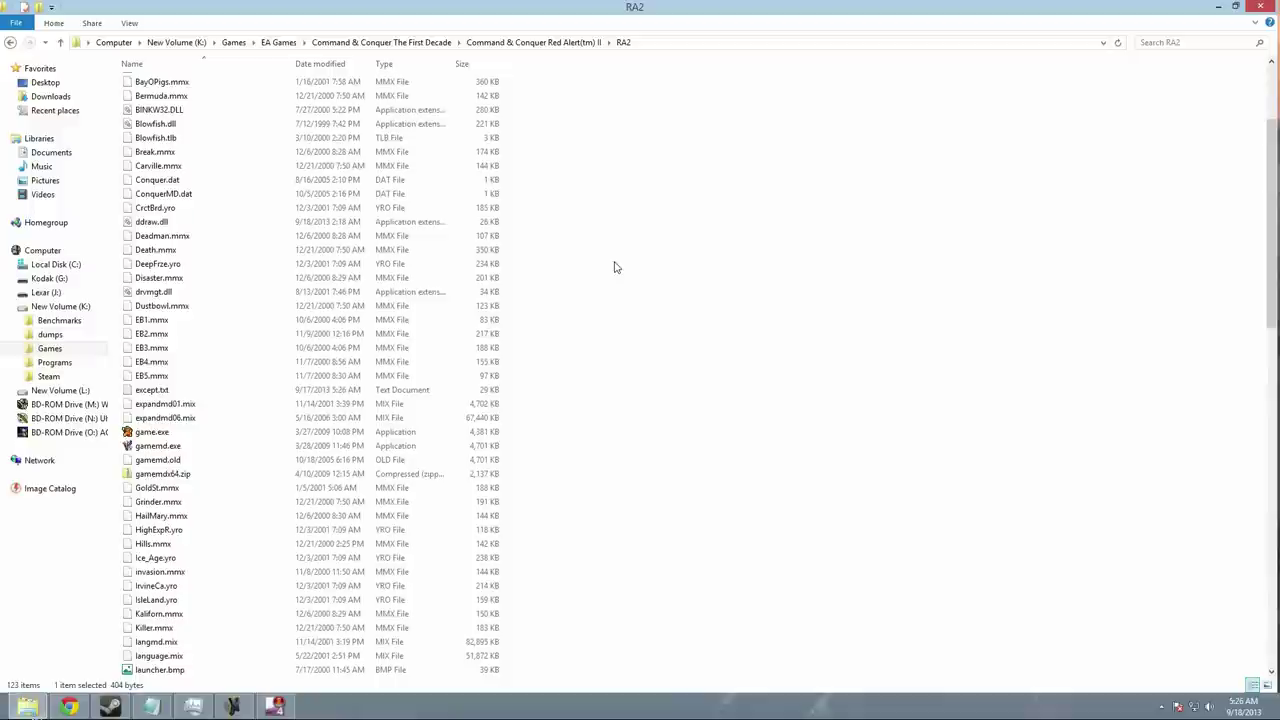
scroll(615, 267, "down", 10)
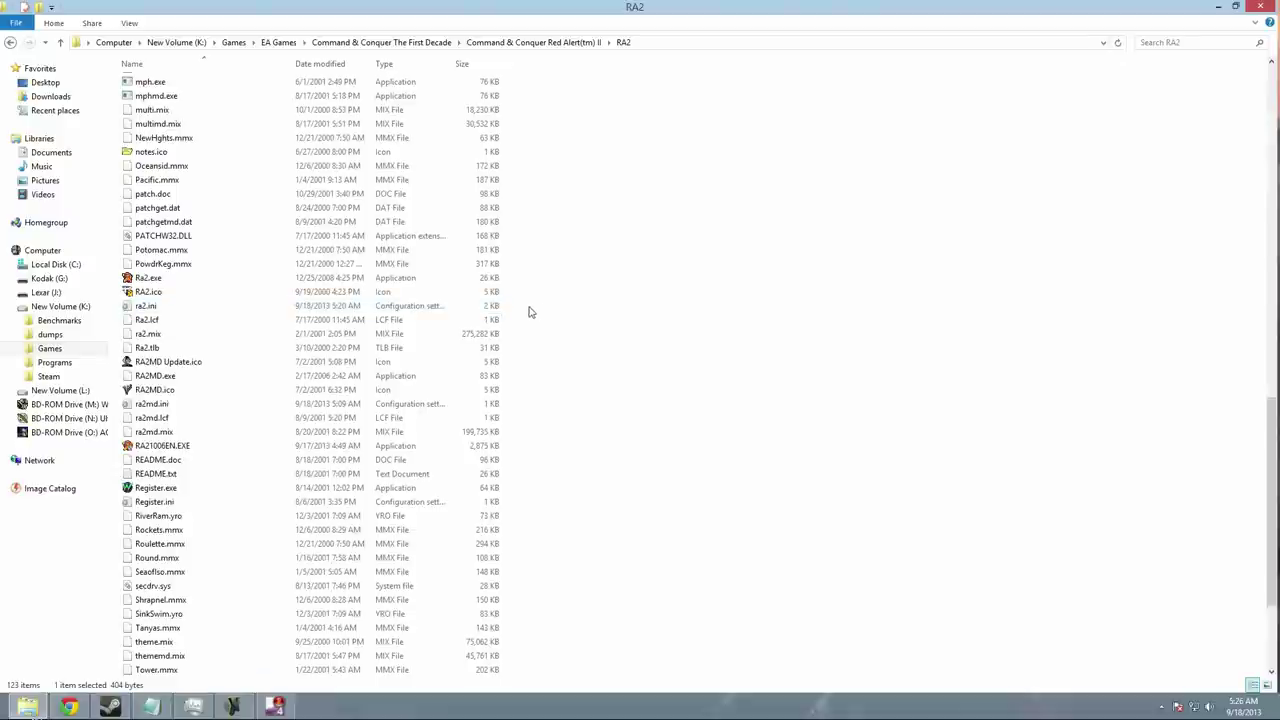
right_click(530, 312)
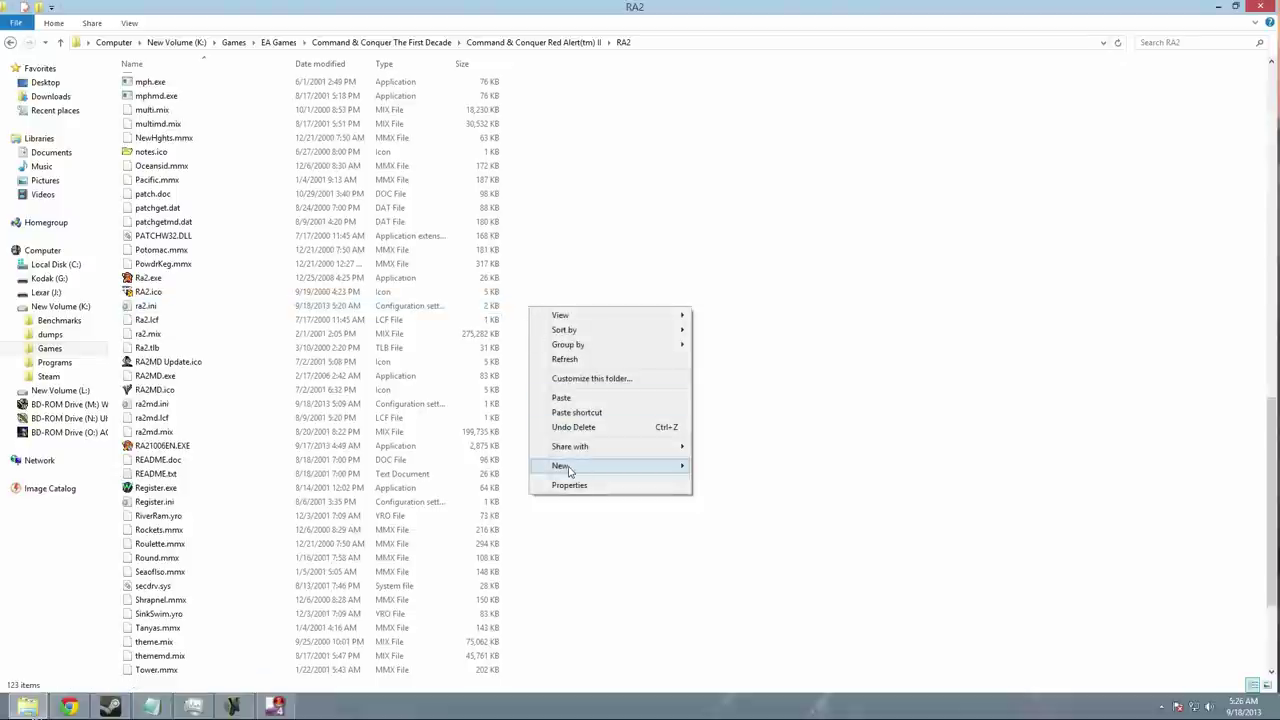
mouse_move(568, 468)
left_click(730, 543)
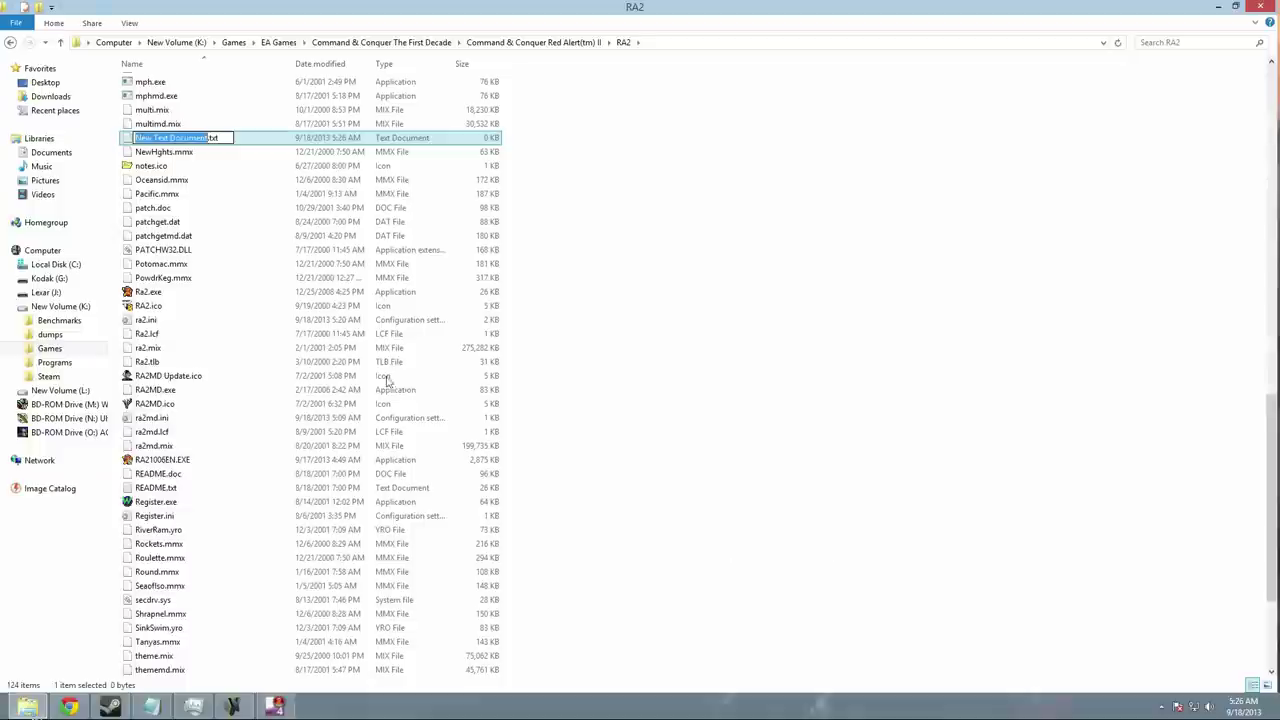
key("End")
key("shift+Left")
key("shift+Left")
key("shift+Left")
key("shift+Left")
key("shift+Left")
key("shift+Left")
key("shift+Left")
key("shift+Left")
key("shift+Left")
key("shift+Left")
key("shift+Left")
key("shift+Left")
key("shift+Left")
key("shift+Left")
key("shift+Left")
key("shift+Left")
key("shift+Left")
key("shift+Left")
key("shift+Left")
key("shift+Left")
type("ra2.ini")
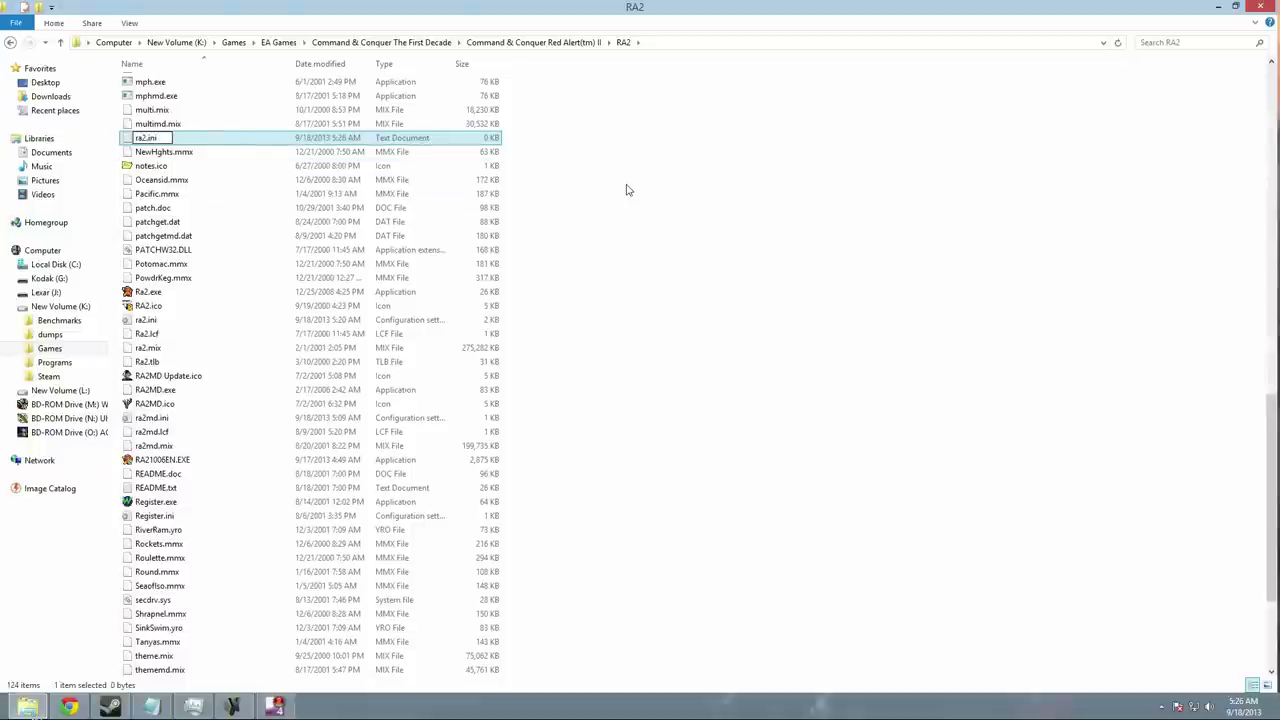
key("Return")
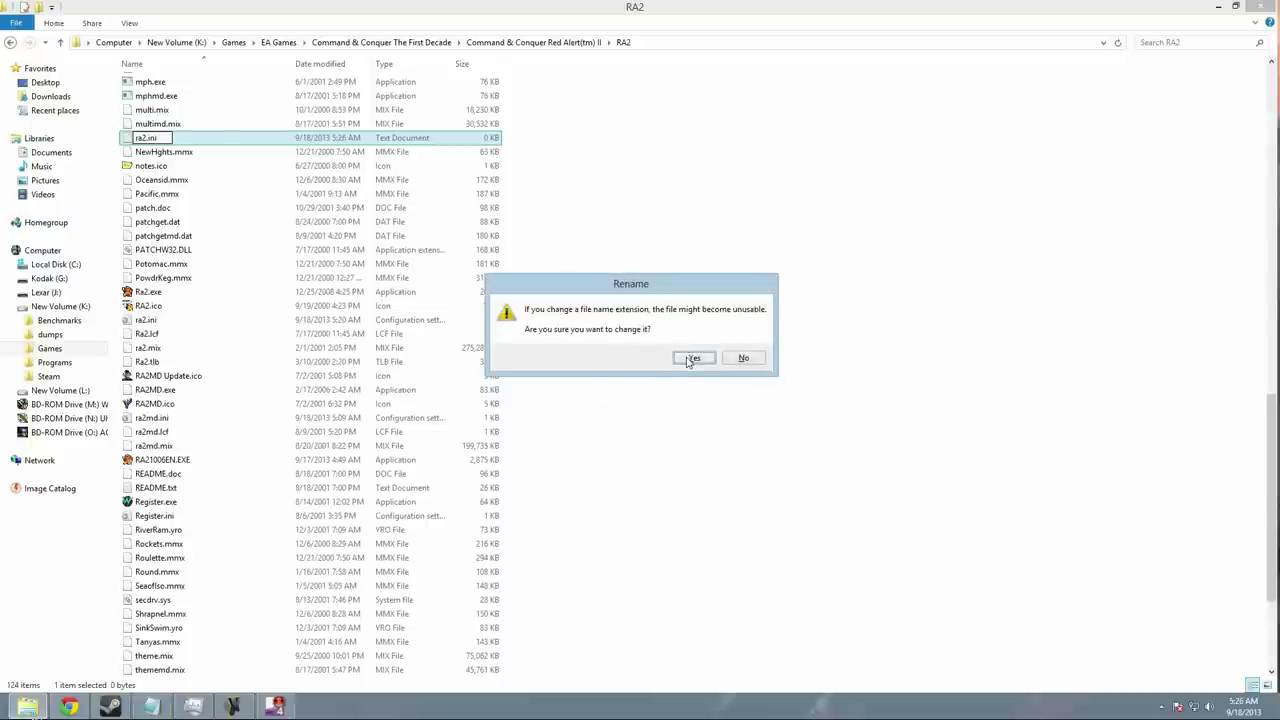
left_click(741, 358)
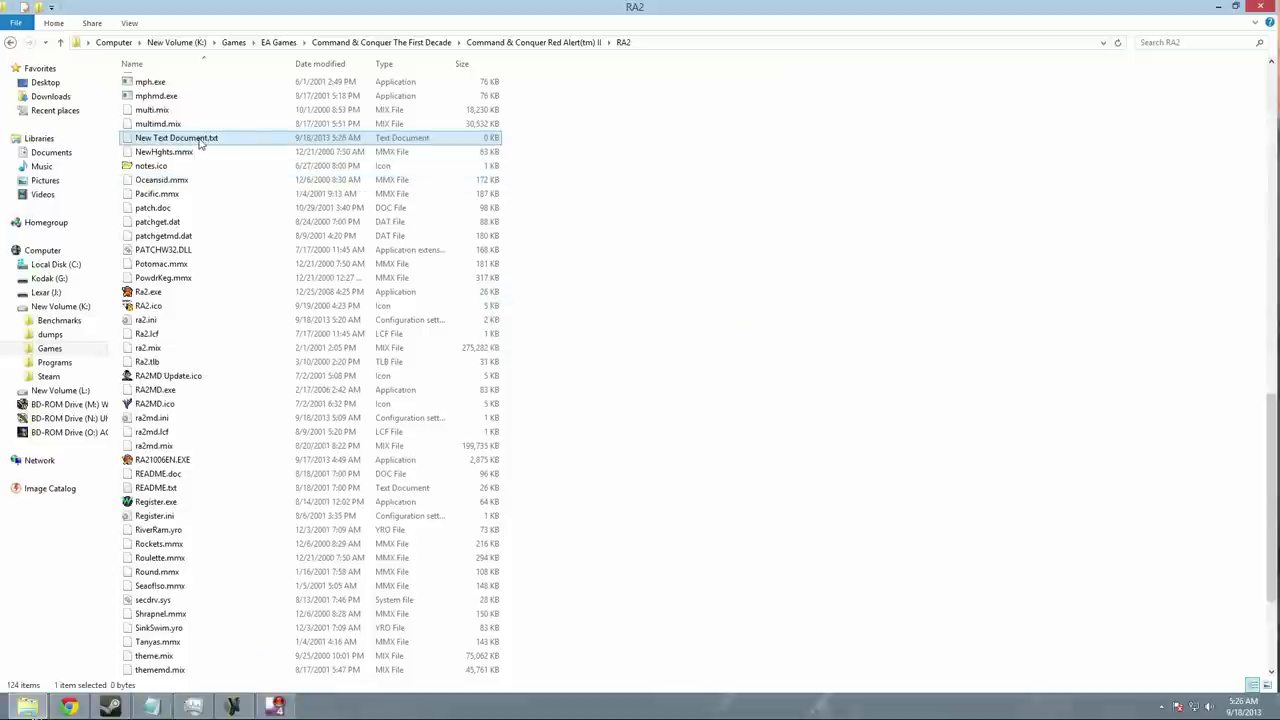
Try a blank file name, dismiss the errors, and delete New Text Document.txt.
left_click(199, 143)
key("BackSpace")
key("Return")
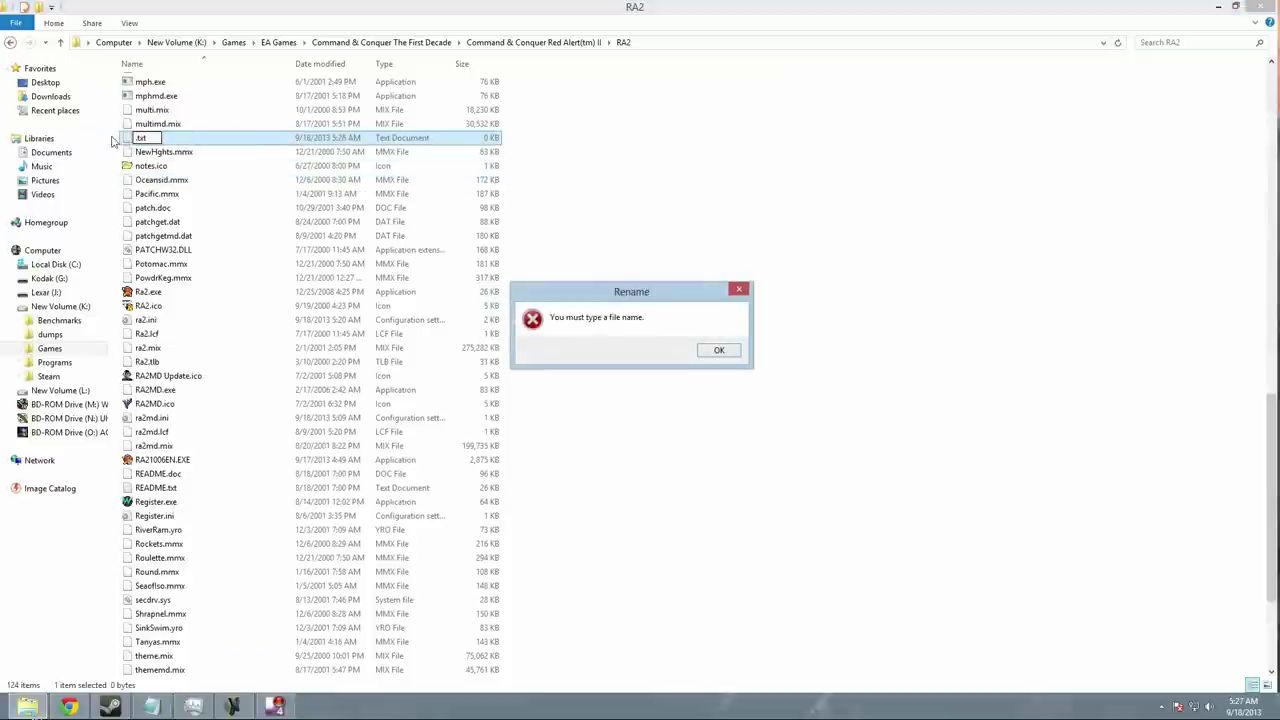
left_click(731, 354)
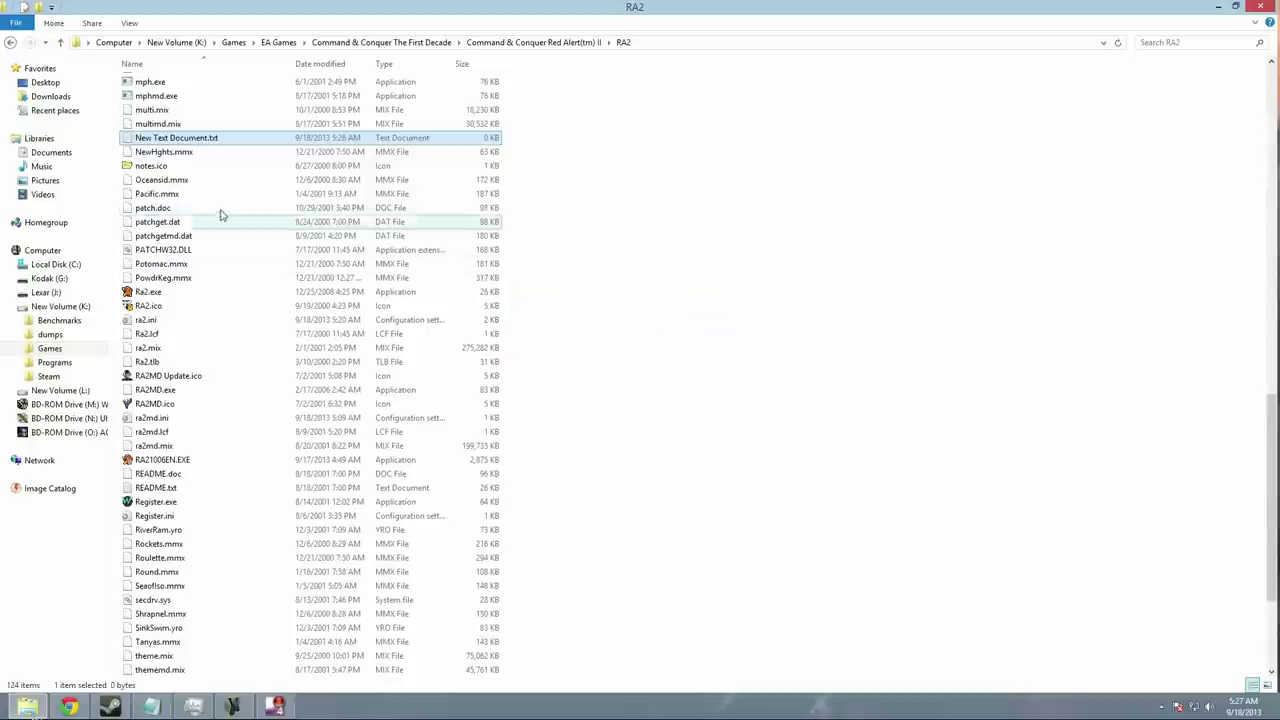
left_click(206, 138)
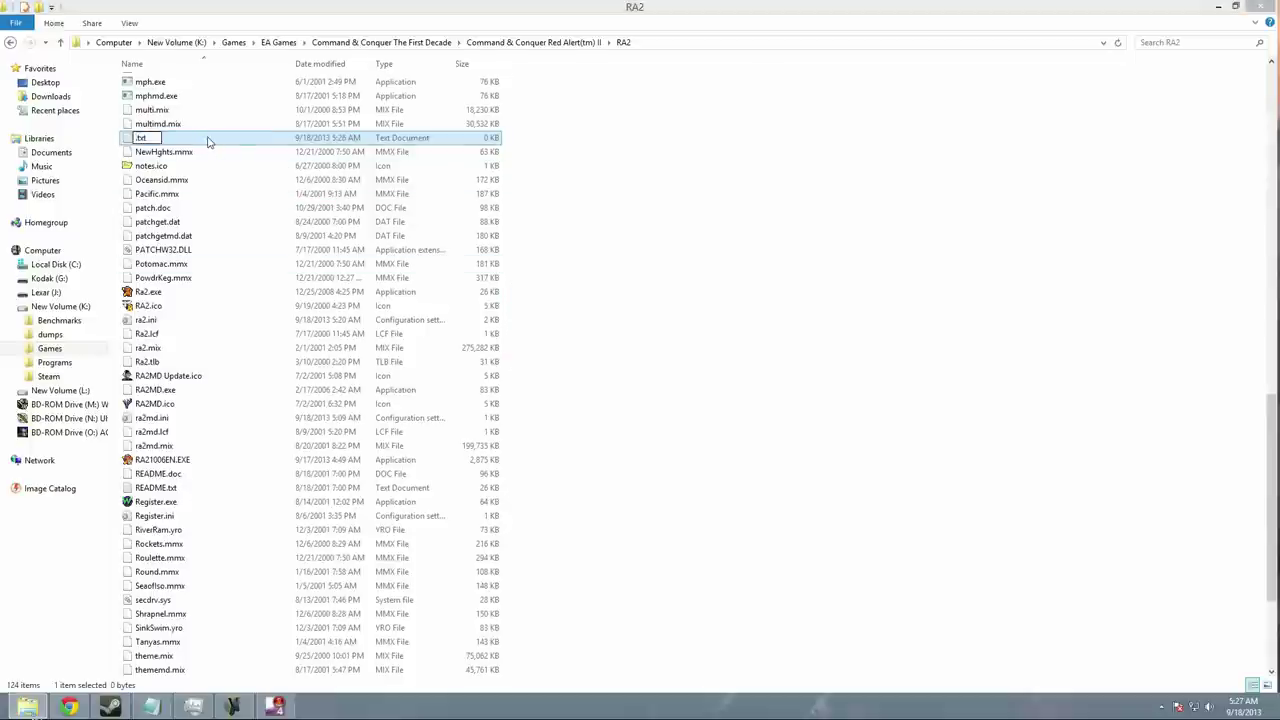
left_click(715, 355)
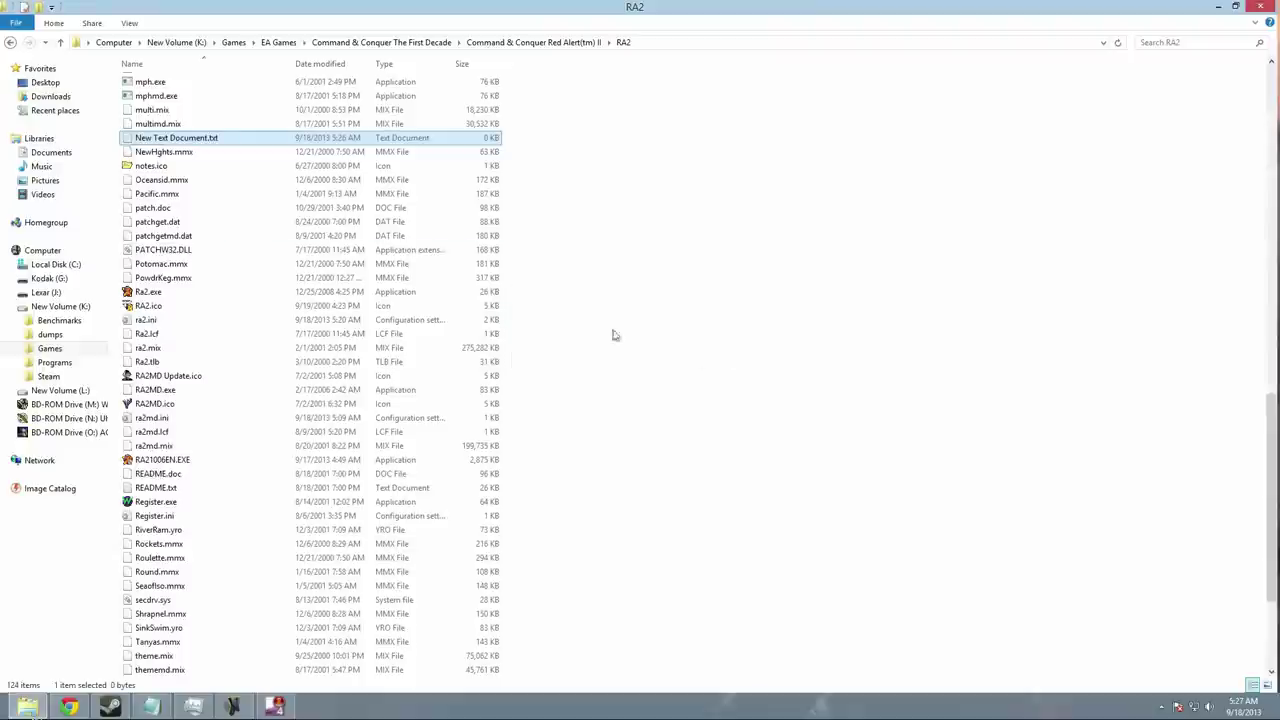
key("Delete")
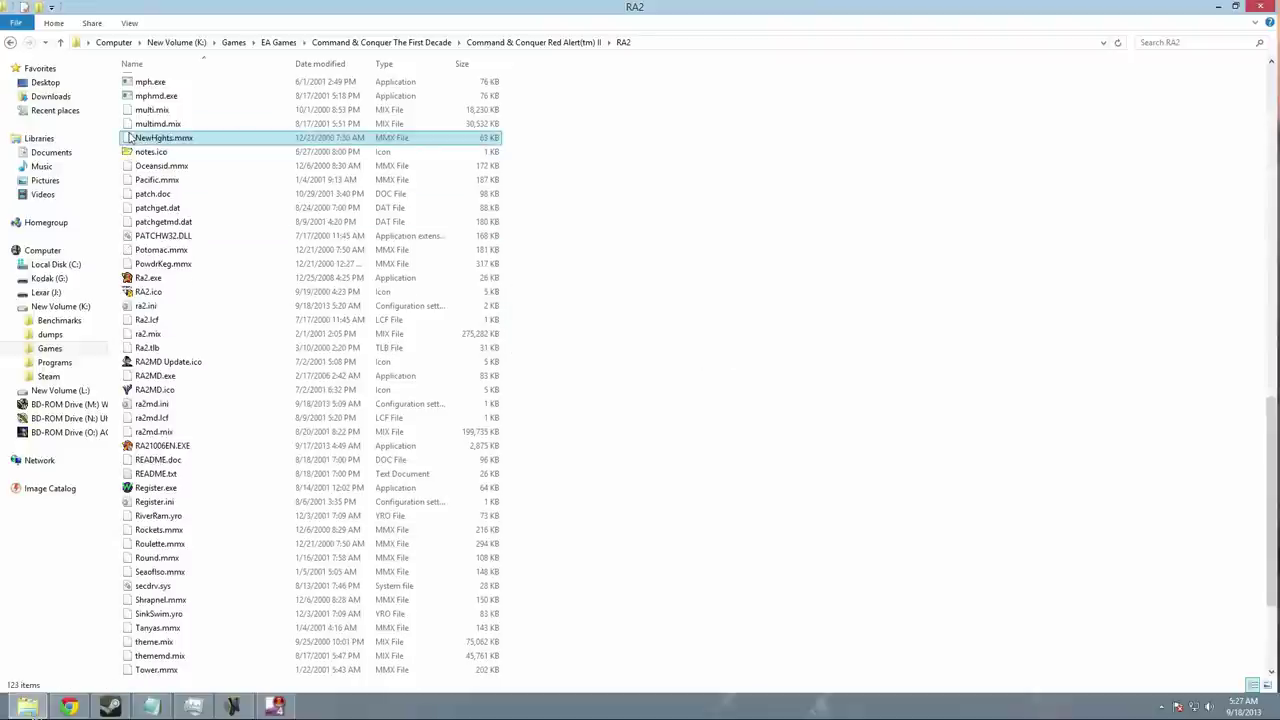
double_click(160, 306)
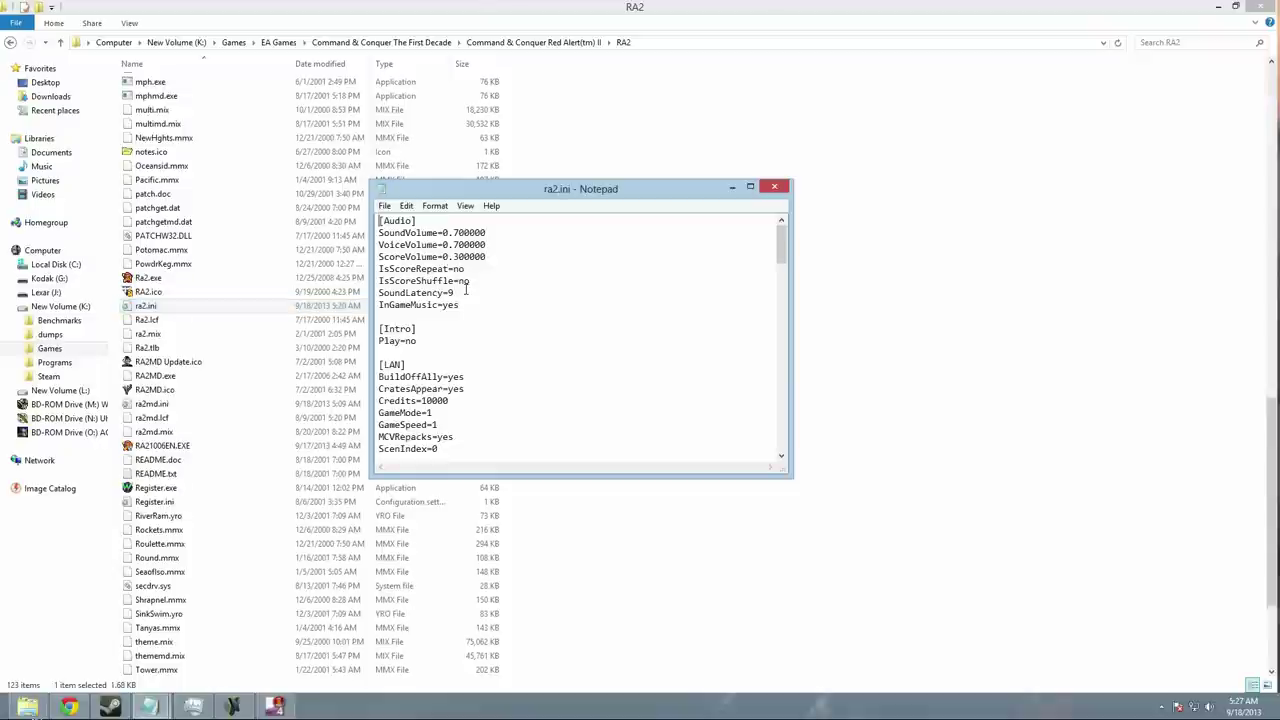
scroll(483, 320, "down", 15)
scroll(488, 338, "down", 9)
scroll(486, 337, "up", 1)
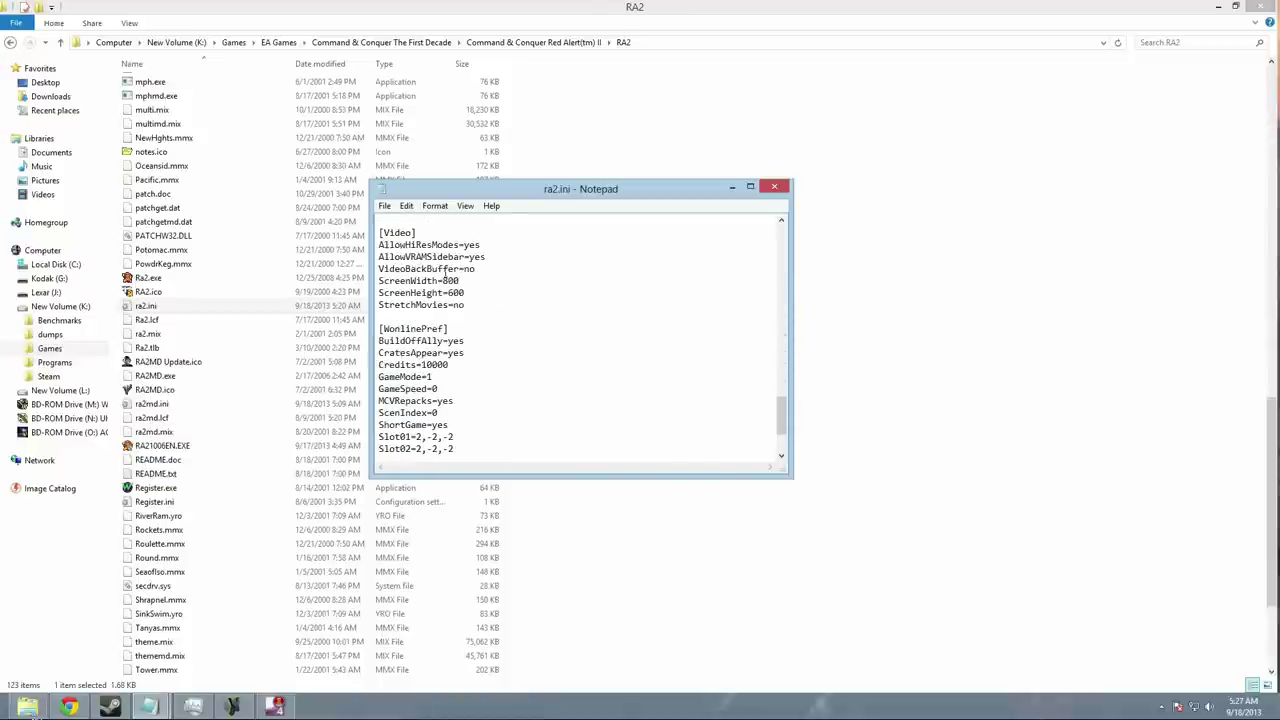
scroll(478, 262, "up", 6)
scroll(485, 258, "down", 5)
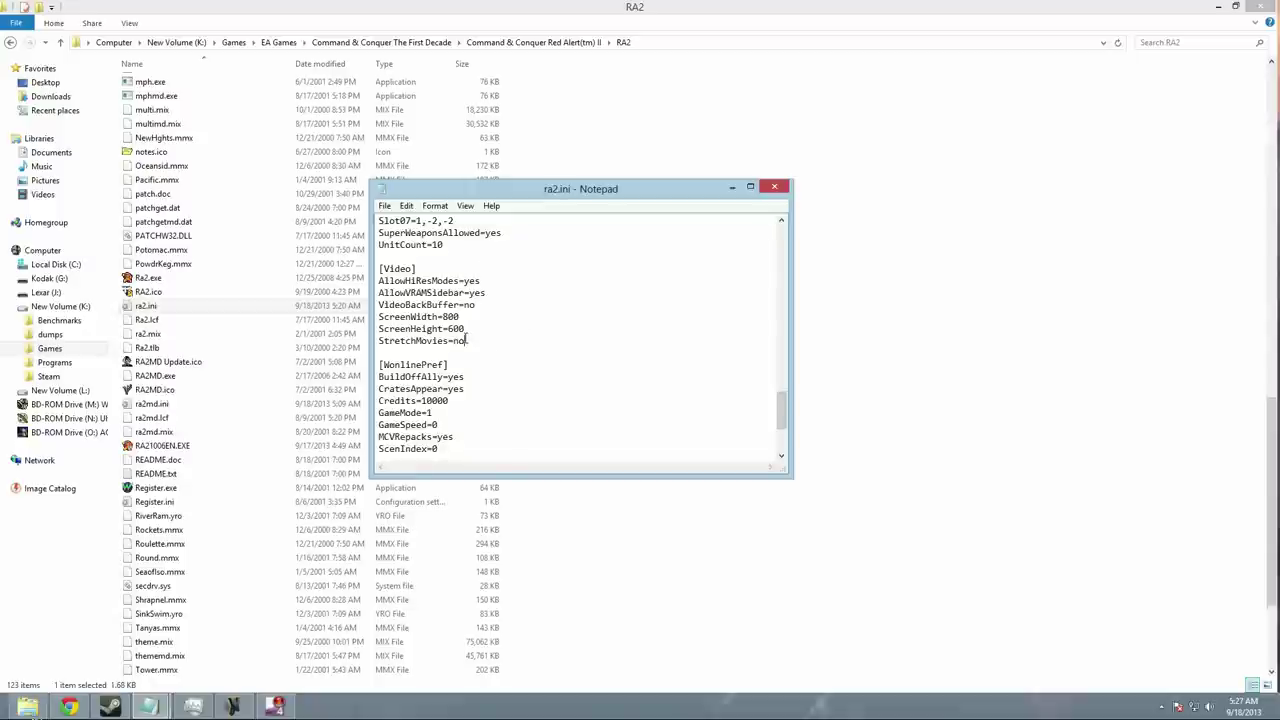
left_click_drag(464, 340, 379, 268)
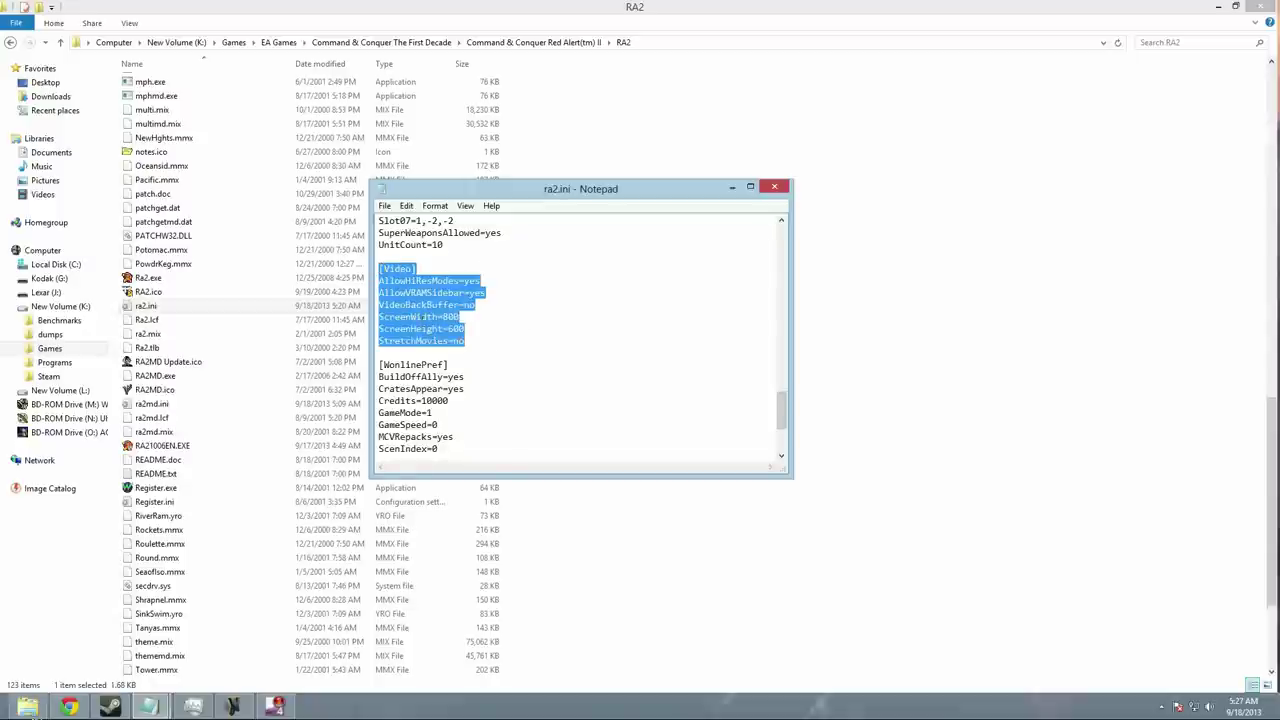
scroll(505, 320, "up", 5)
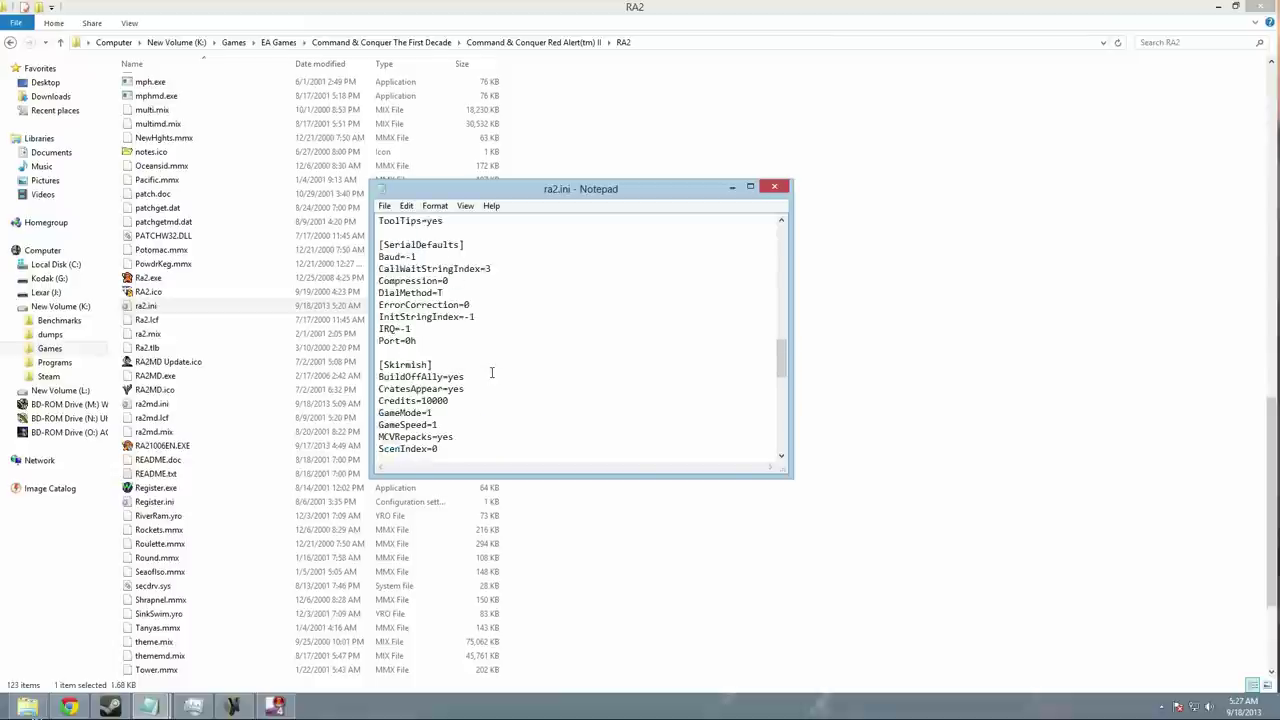
scroll(491, 373, "down", 5)
scroll(494, 375, "up", 10)
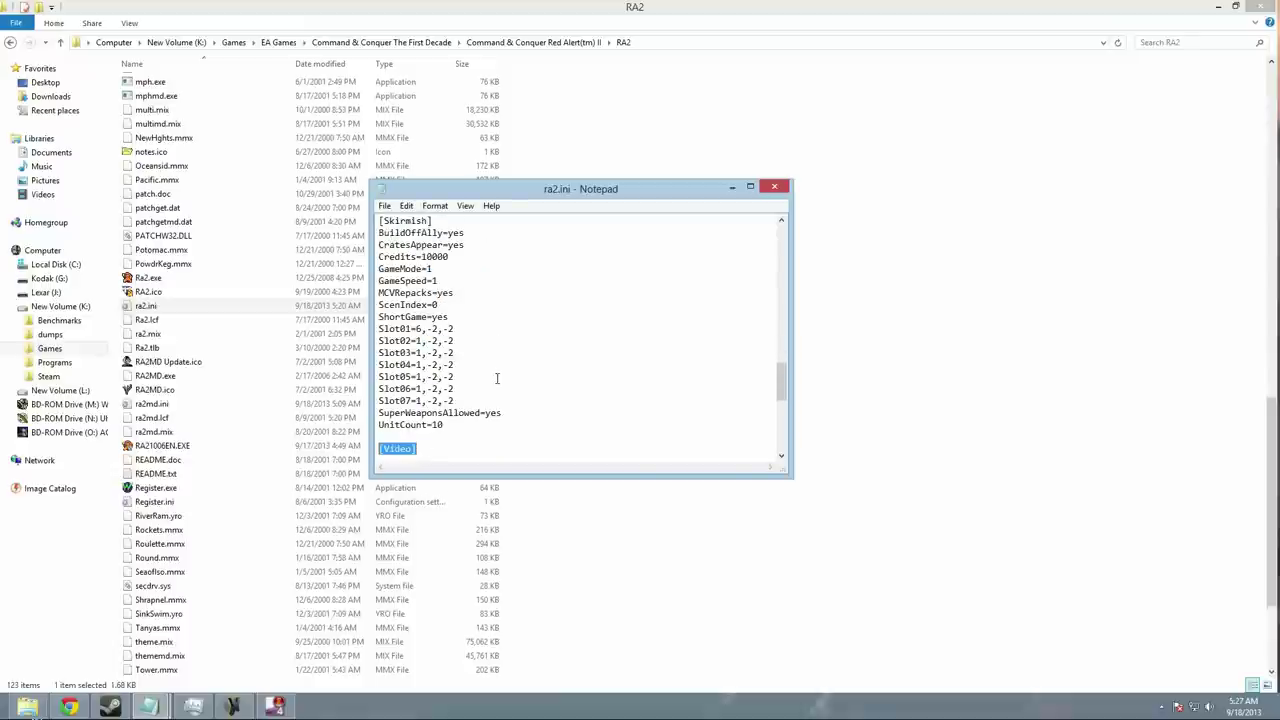
scroll(496, 378, "down", 5)
scroll(496, 378, "down", 4)
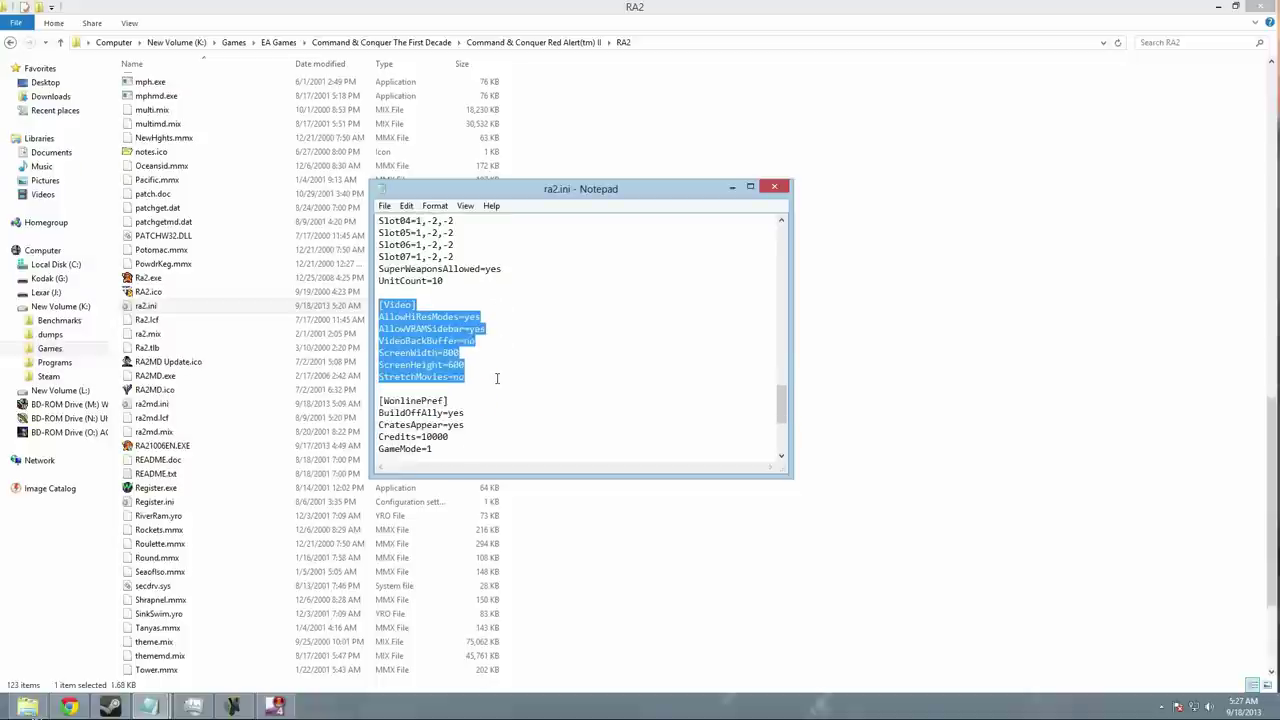
left_click(473, 377)
left_click_drag(473, 377, 380, 305)
left_click(393, 205)
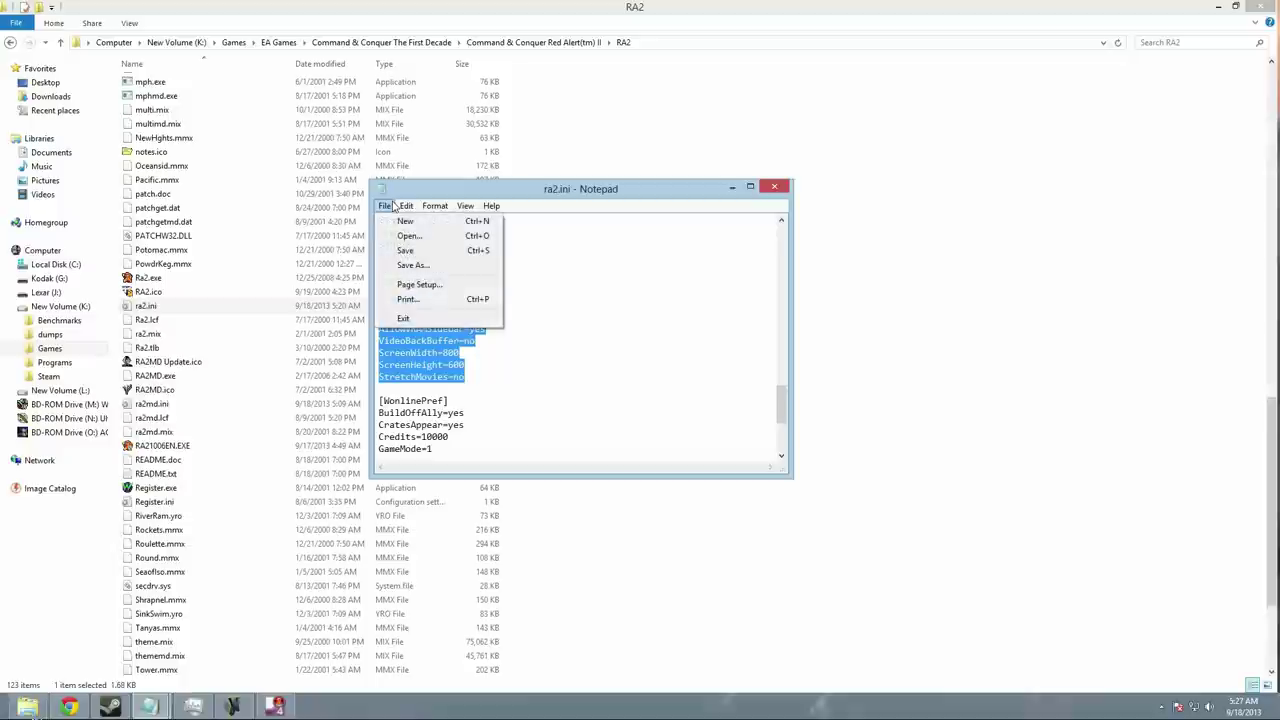
left_click(604, 196)
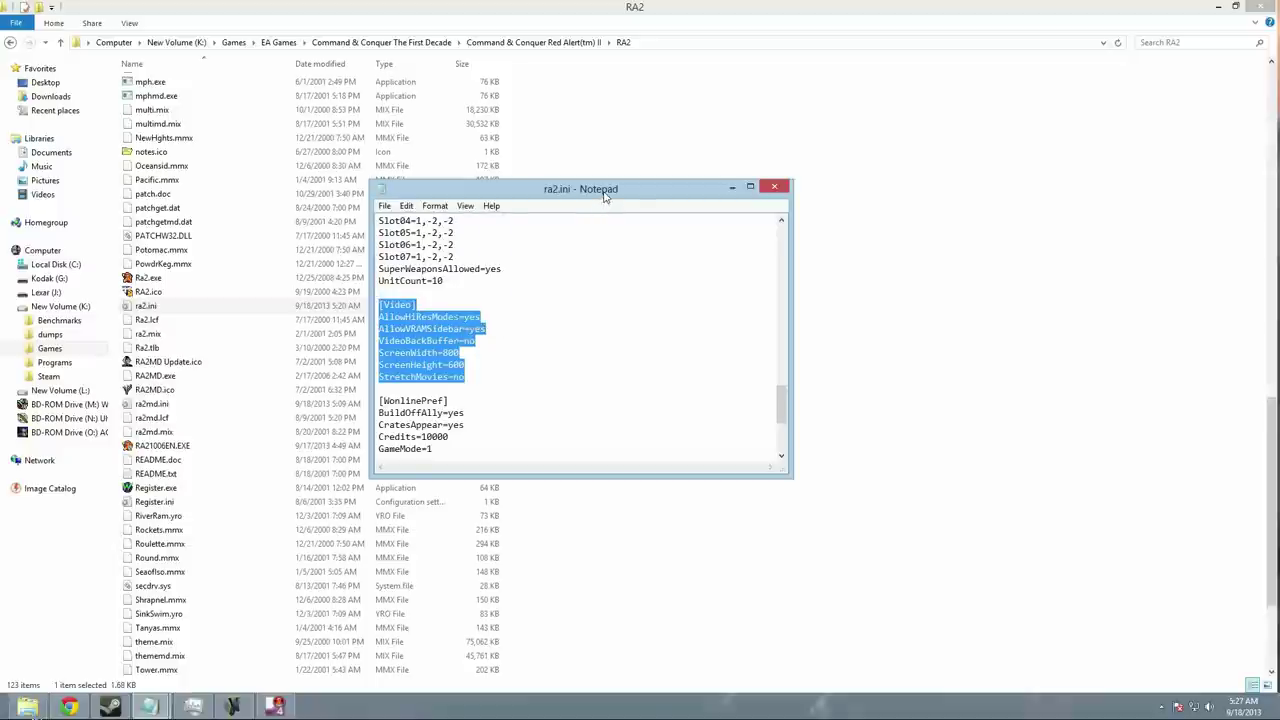
left_click(774, 187)
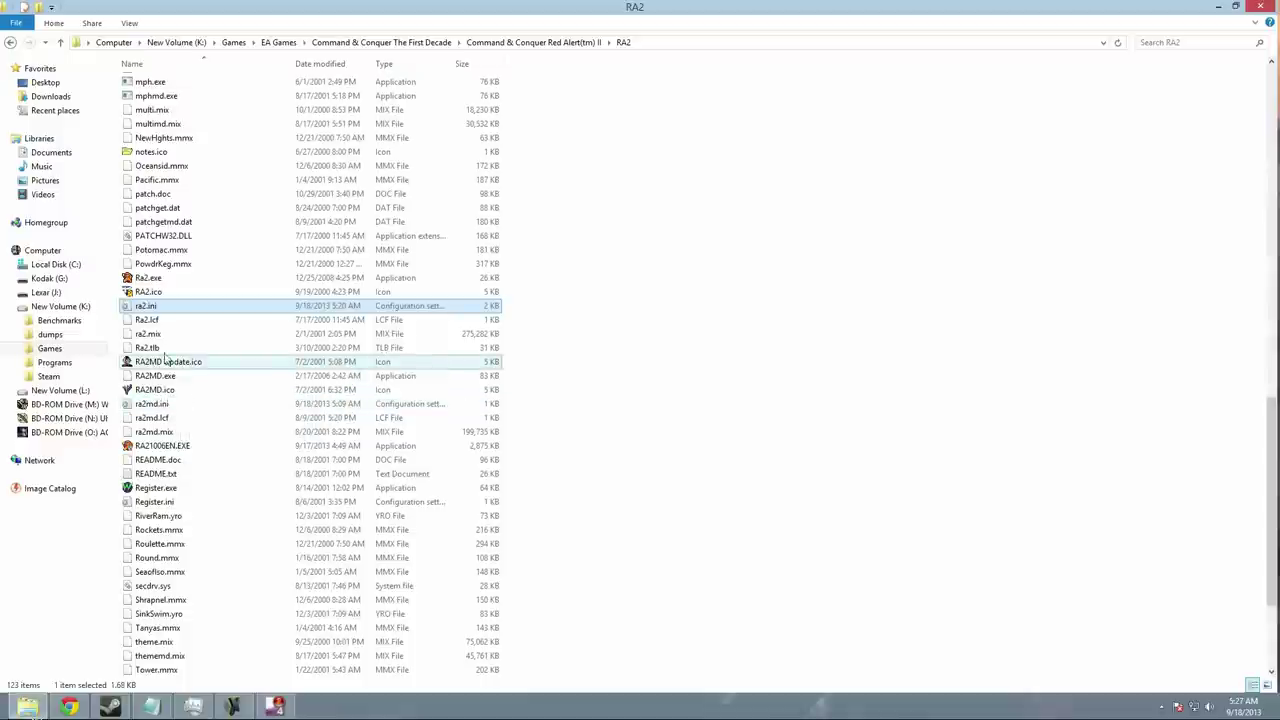
scroll(168, 363, "down", 1)
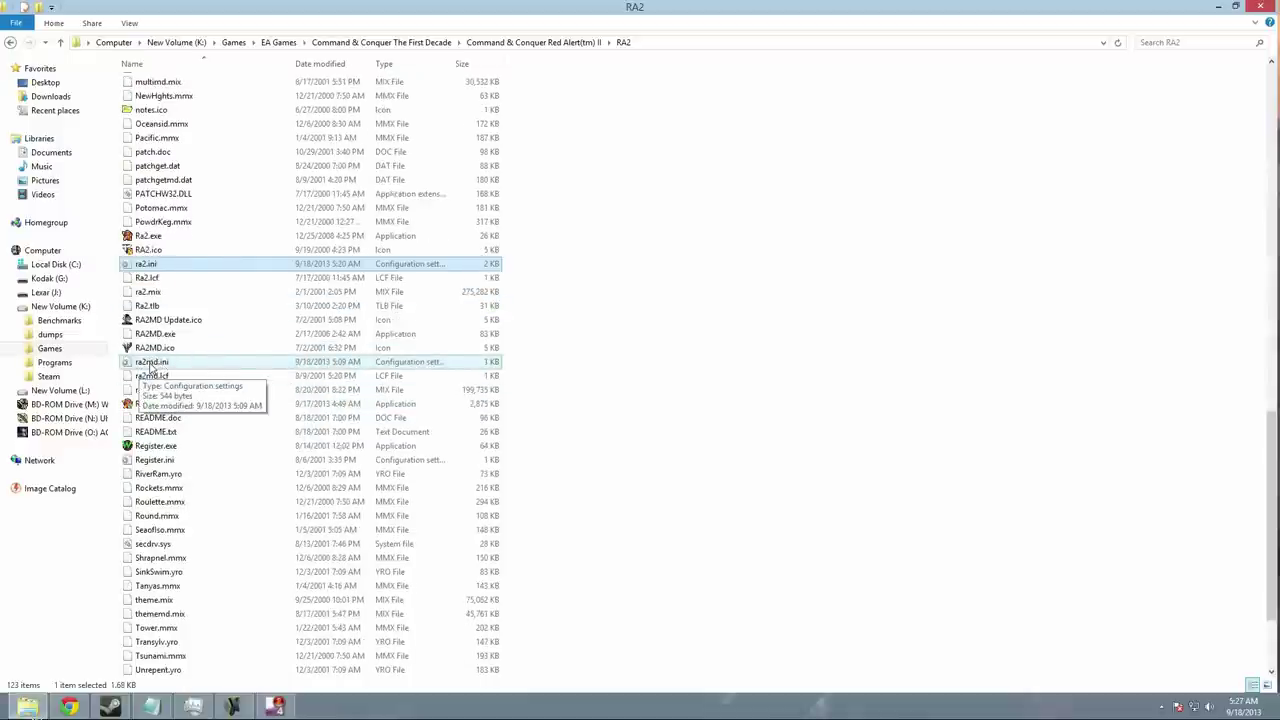
right_click(556, 367)
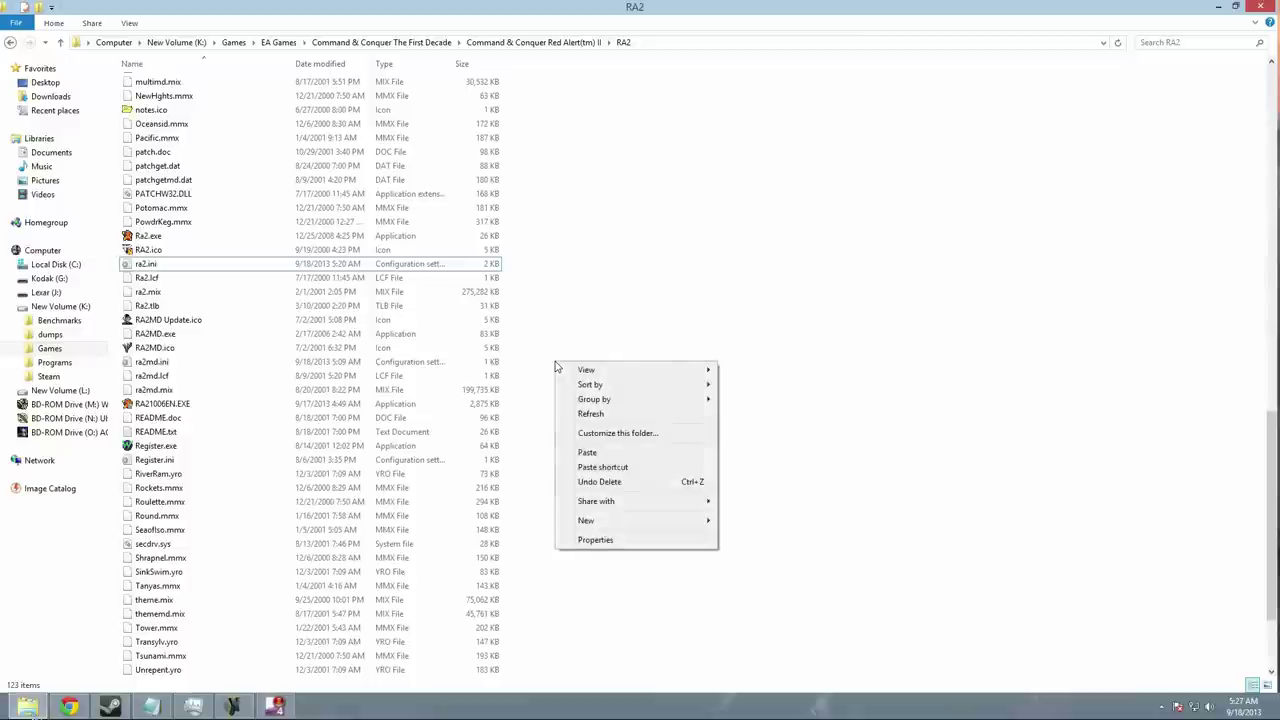
mouse_move(588, 520)
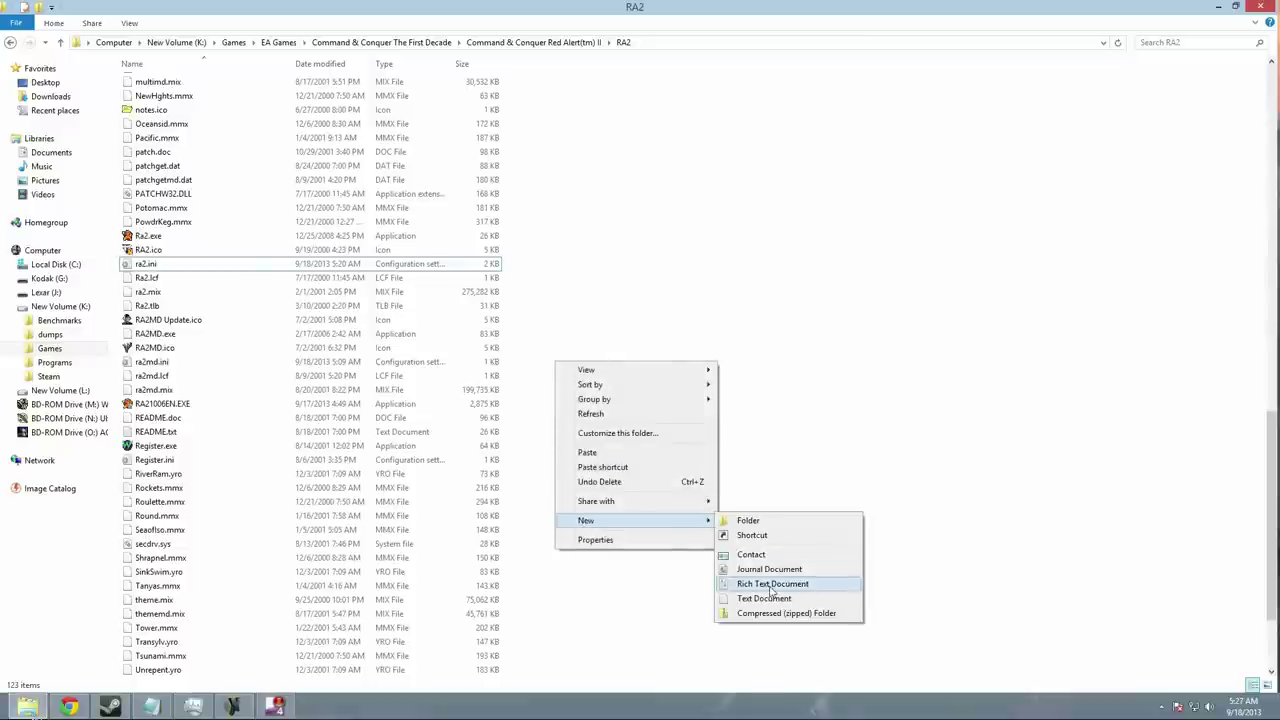
left_click(754, 397)
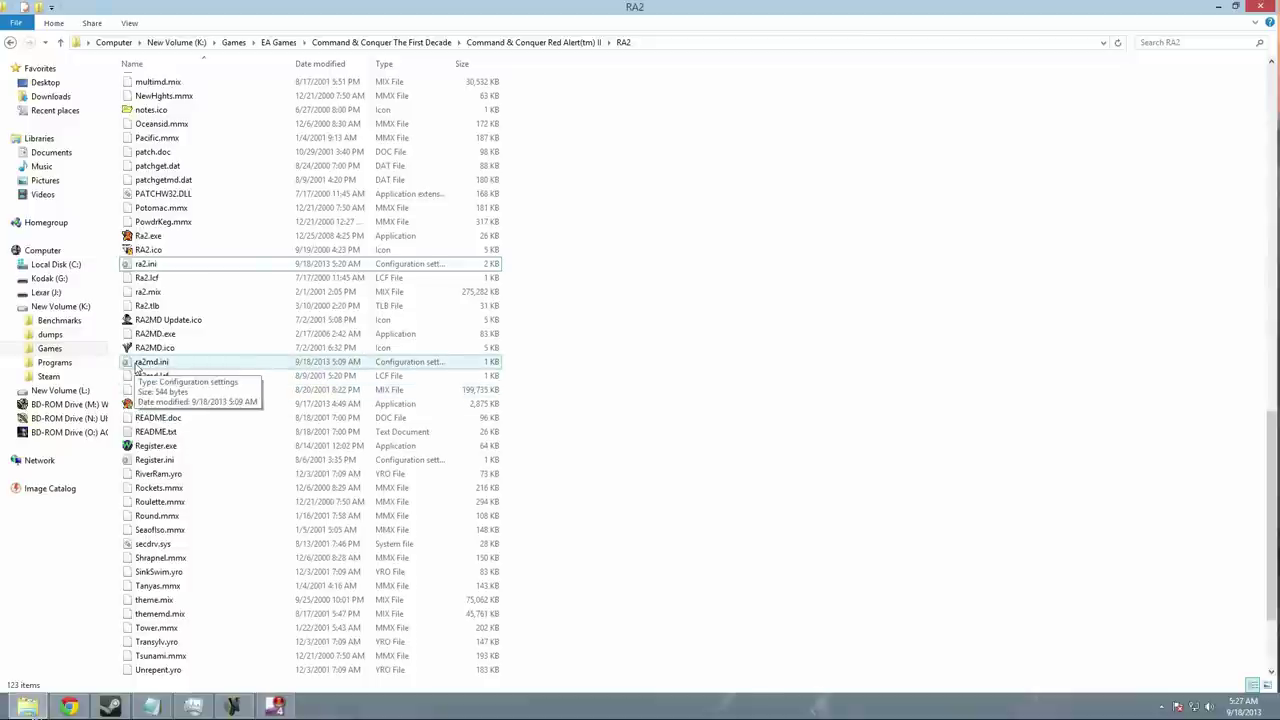
double_click(150, 362)
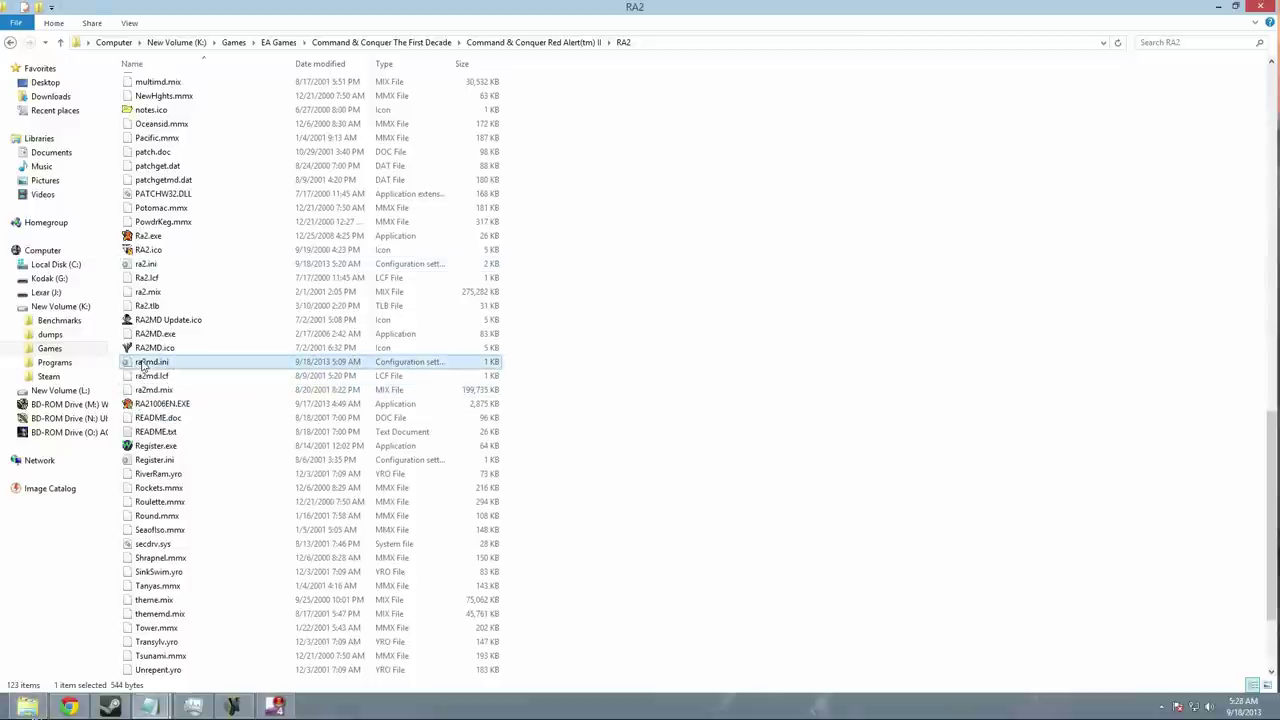
left_click_drag(477, 291, 381, 221)
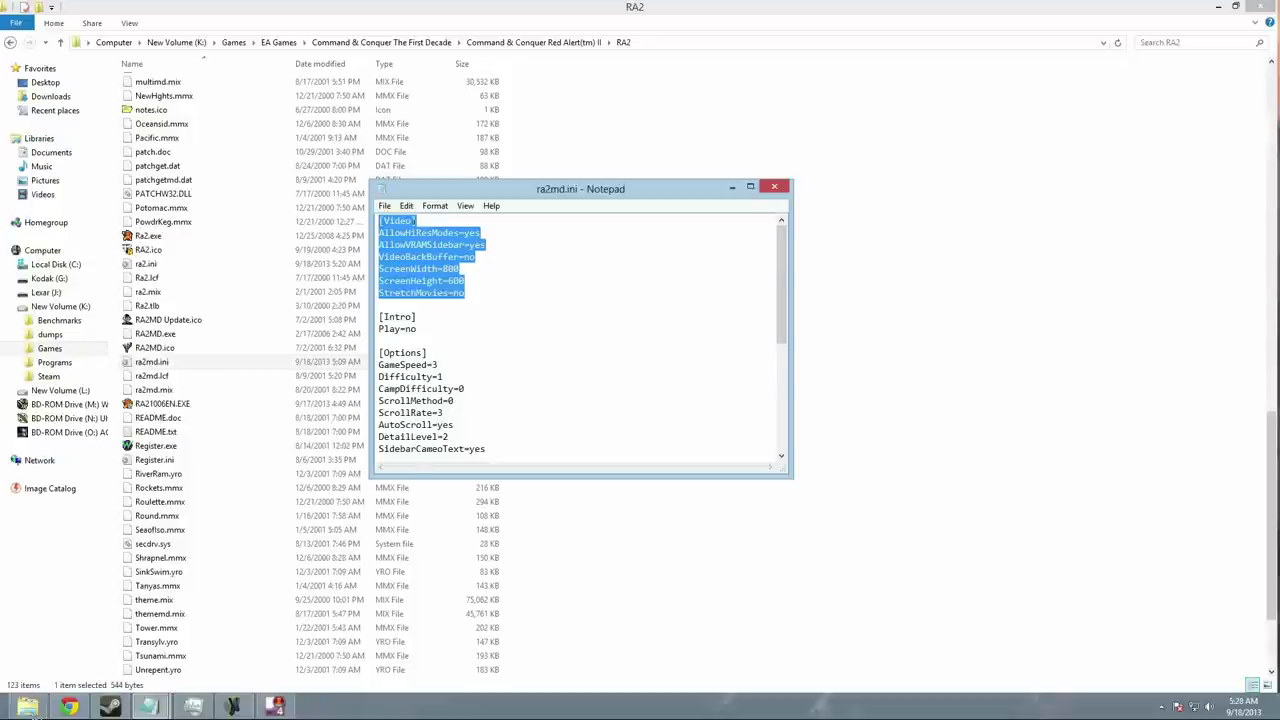
left_click(384, 207)
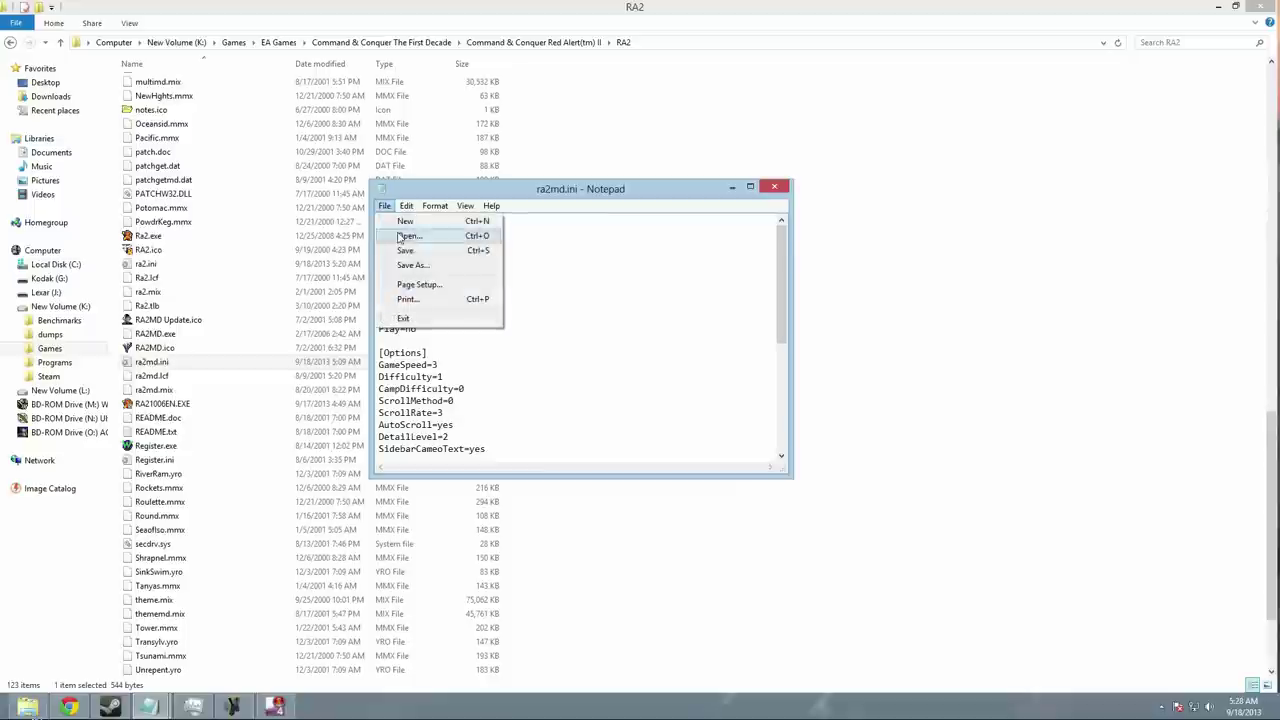
left_click(667, 200)
Close ra2md.ini and set game.exe to Windows XP (SP3), 16-bit colour, run as administrator.
left_click(775, 187)
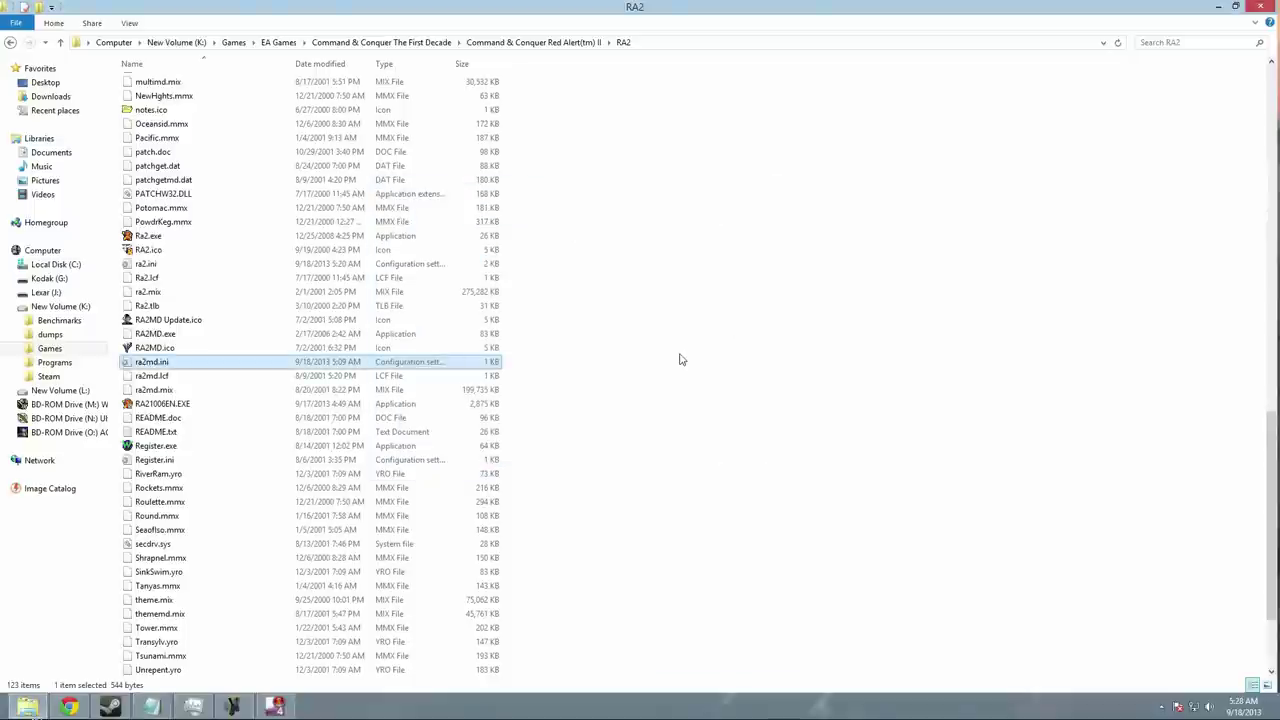
scroll(617, 427, "up", 13)
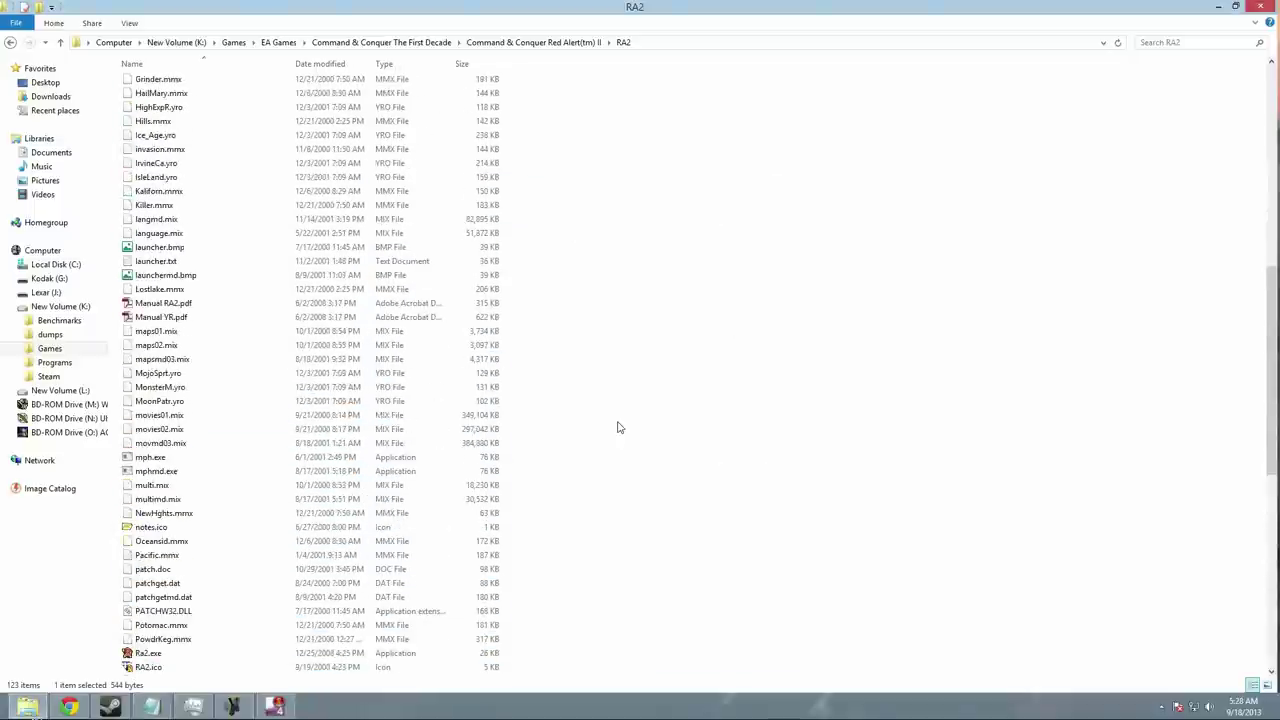
scroll(600, 410, "down", 1)
scroll(586, 391, "up", 1)
right_click(152, 142)
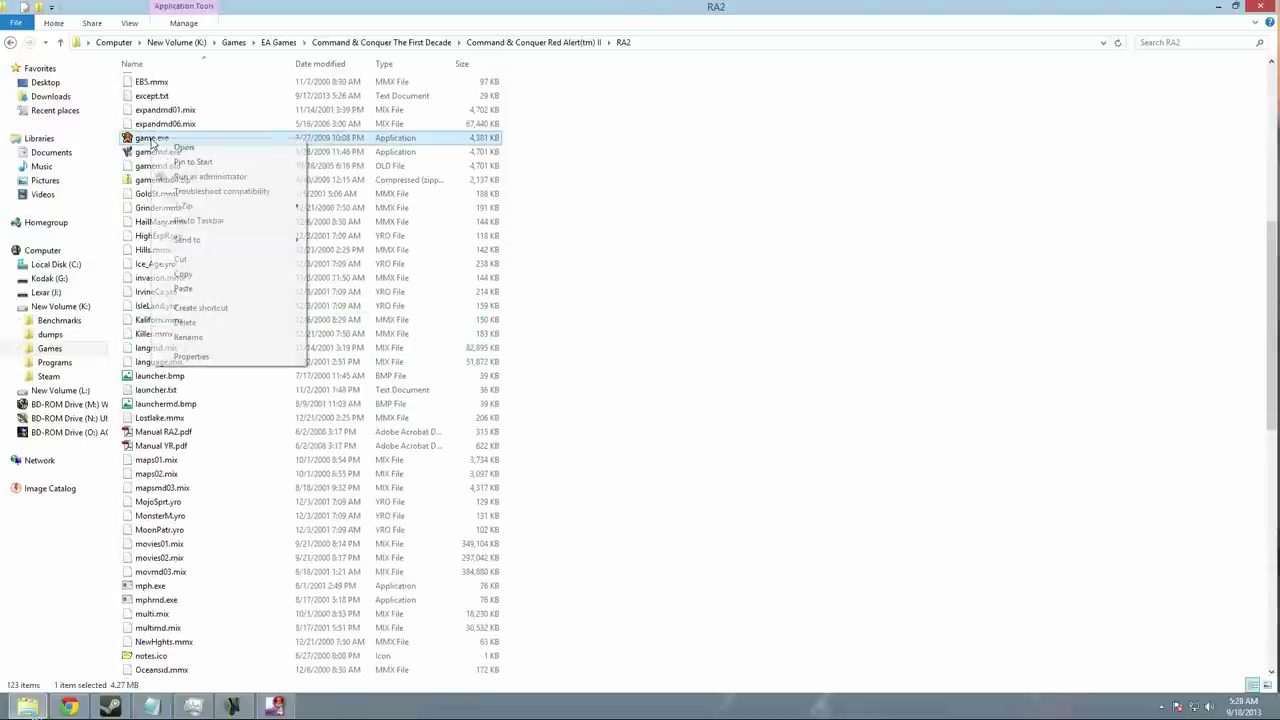
left_click(228, 358)
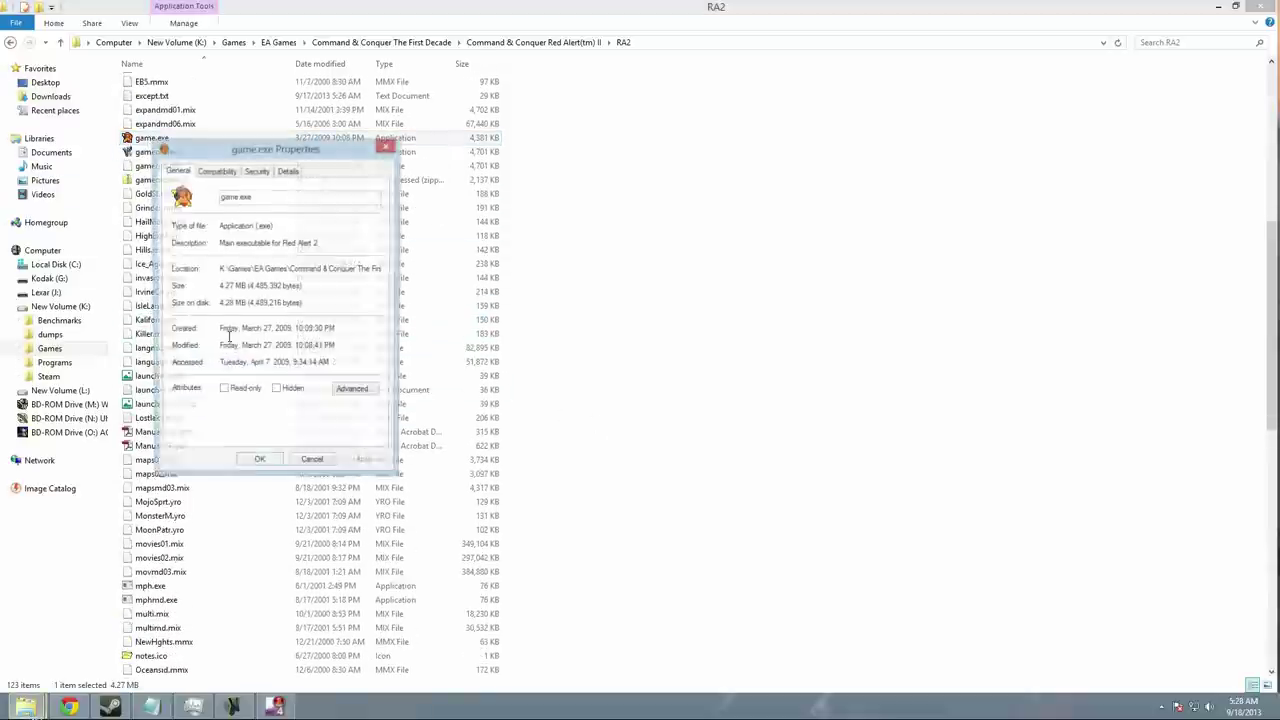
left_click(215, 172)
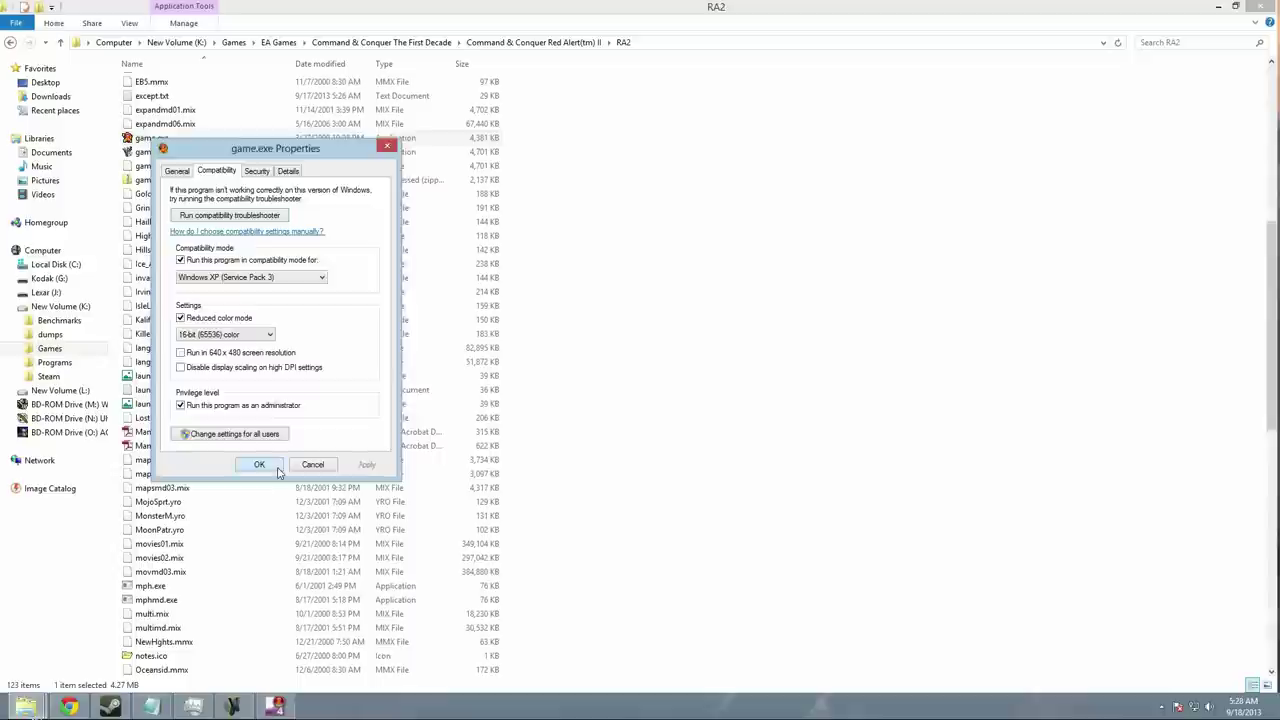
left_click(259, 464)
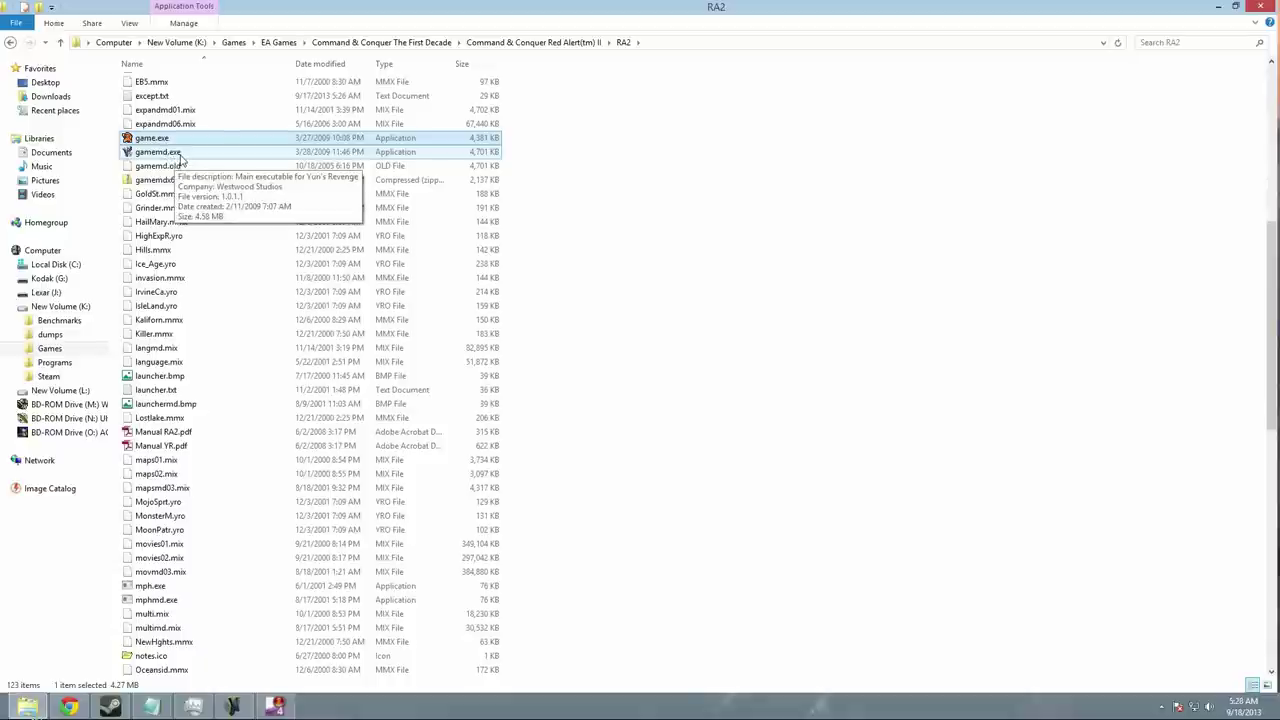
View the RA2 folder's properties and close them without changes.
scroll(212, 391, "down", 7)
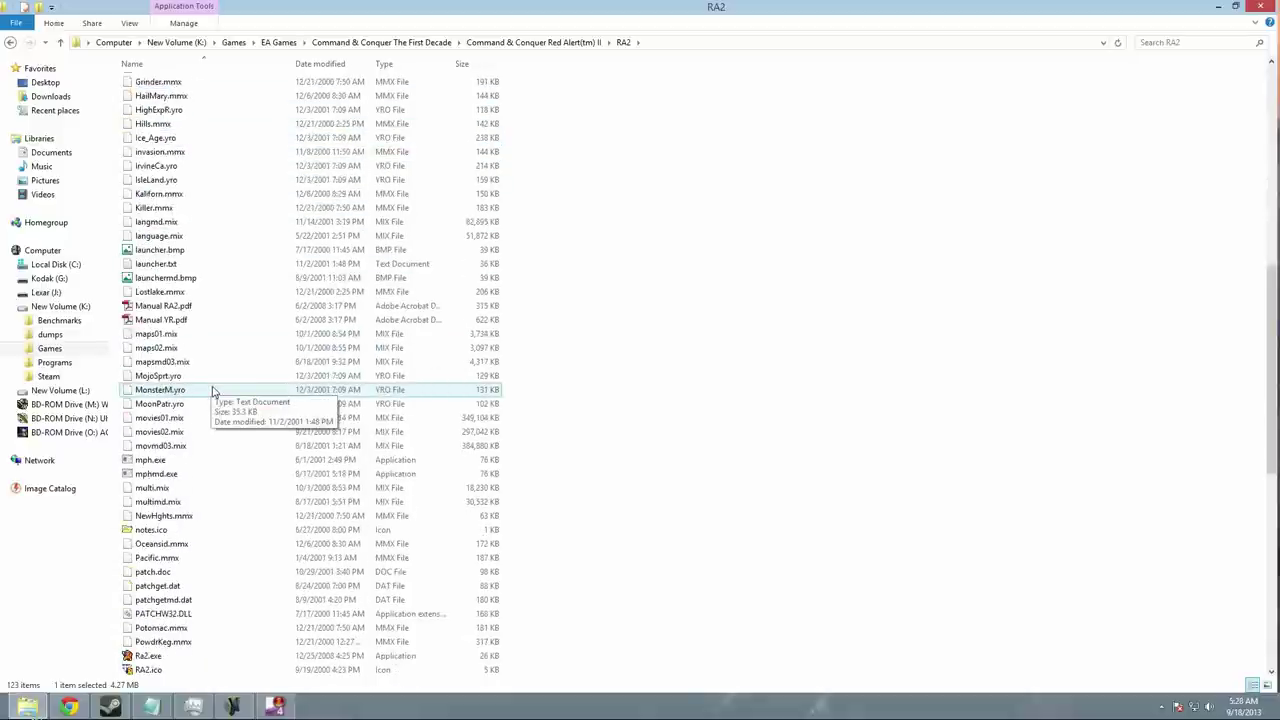
scroll(212, 391, "down", 4)
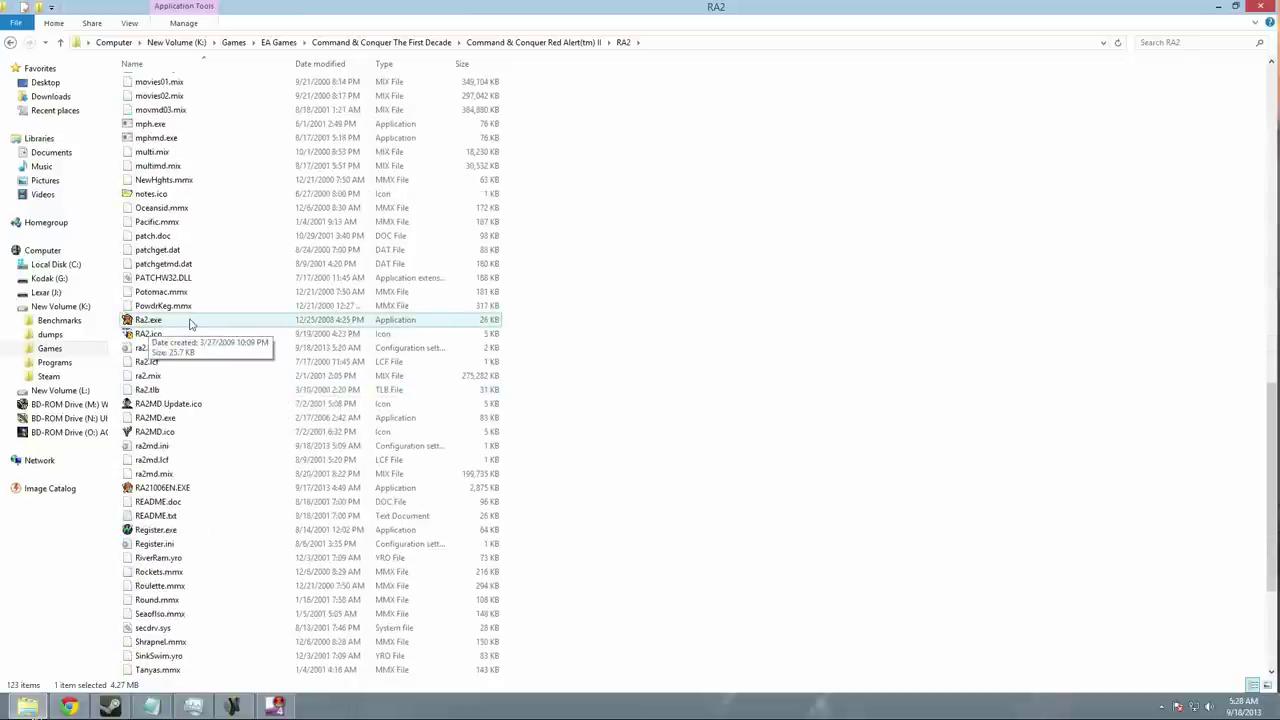
right_click(191, 323)
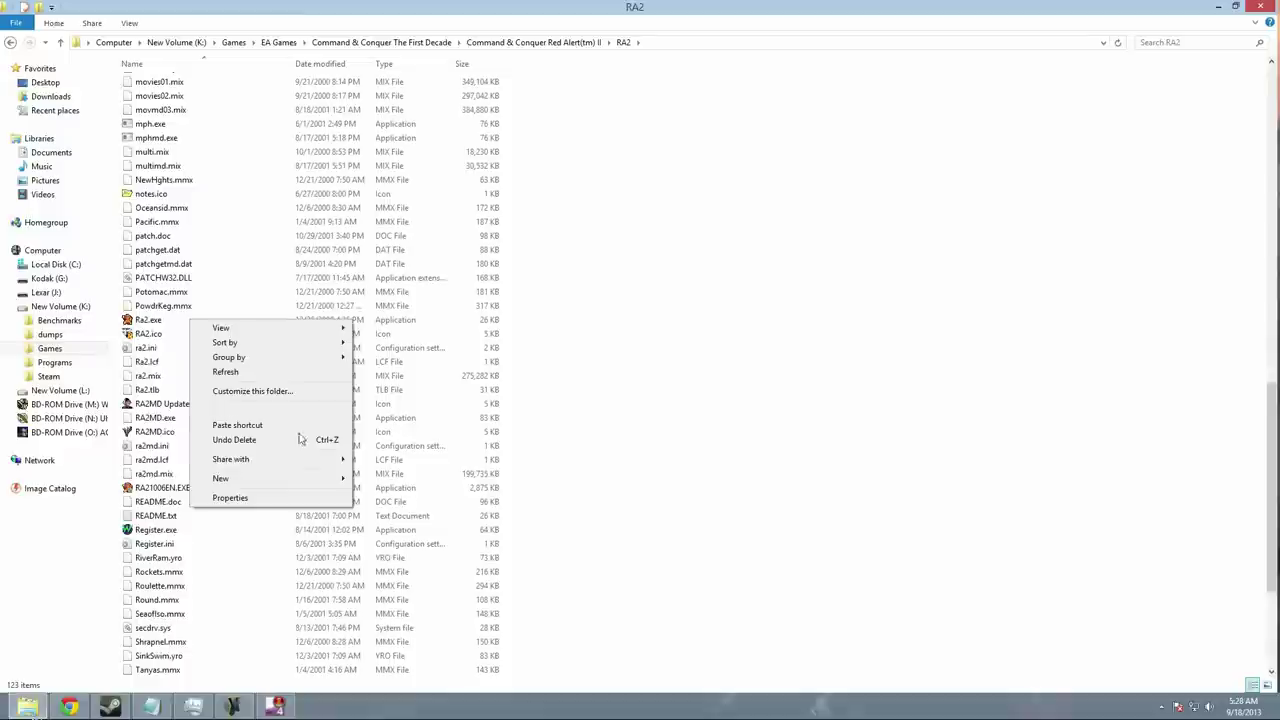
left_click(267, 500)
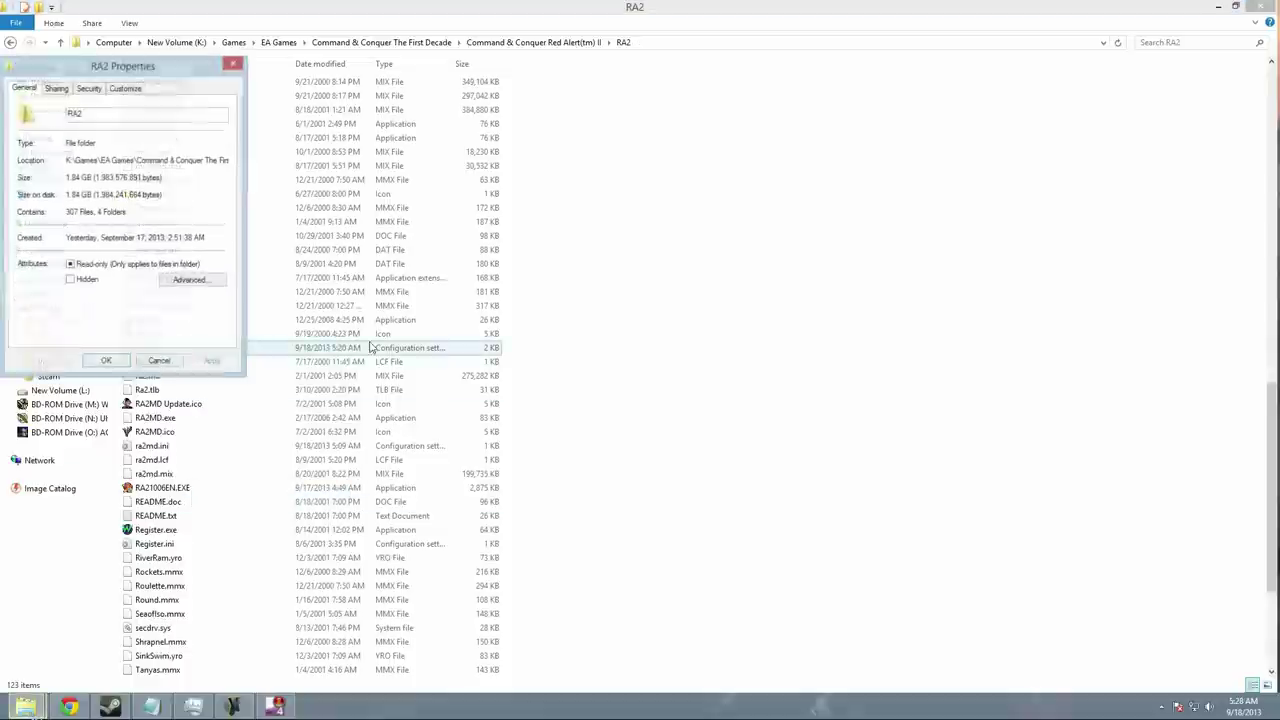
left_click(160, 363)
Set Ra2.exe to Windows XP (SP3) compatibility, 16-bit colour, run as administrator.
right_click(150, 322)
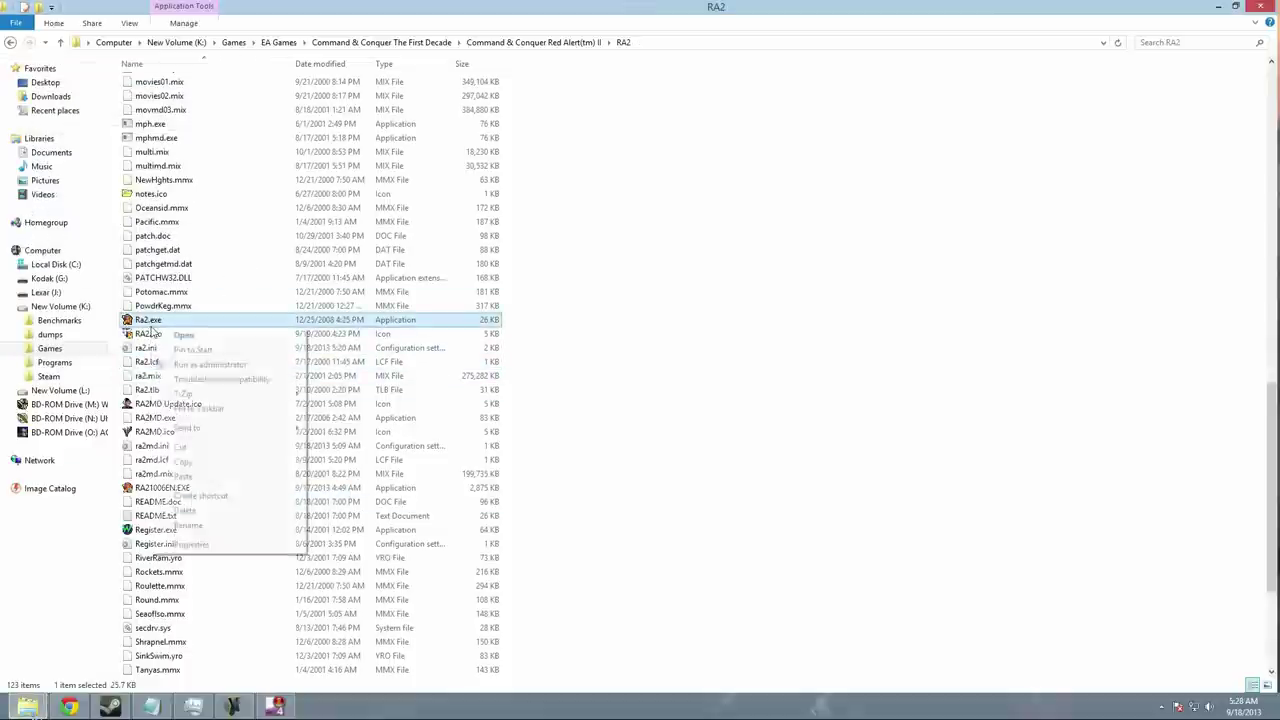
left_click(246, 549)
left_click(227, 358)
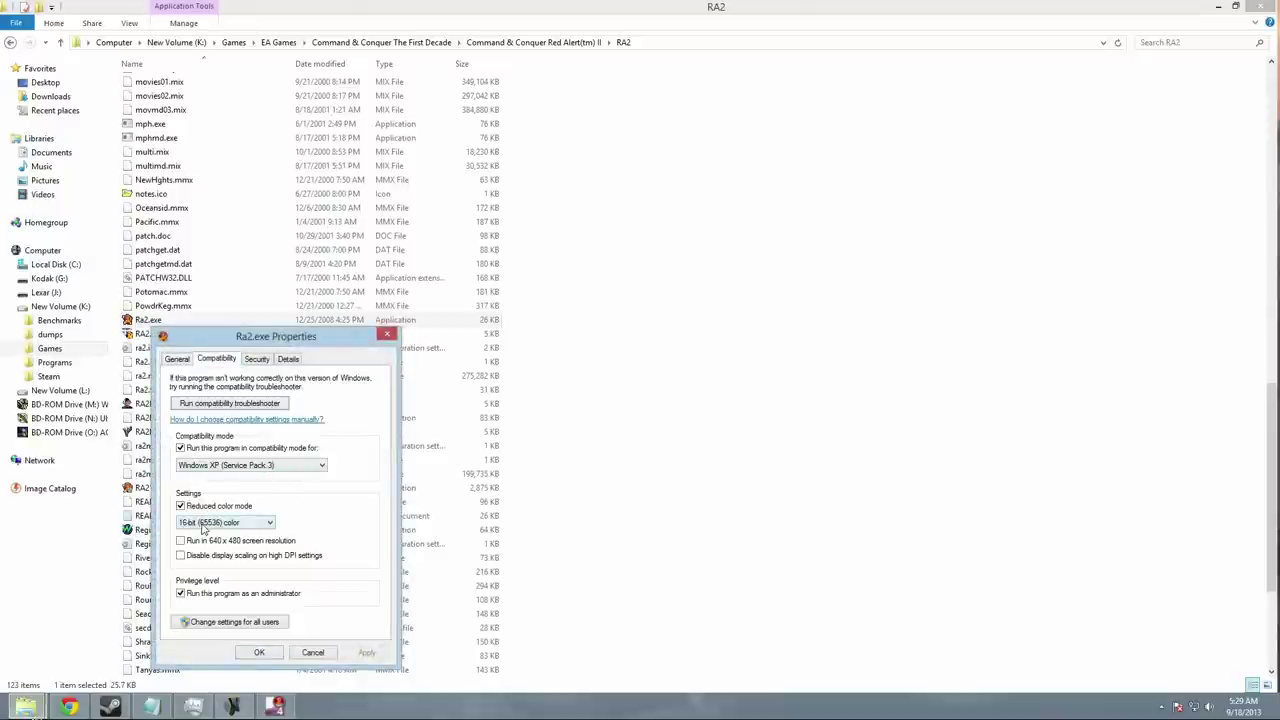
left_click(258, 652)
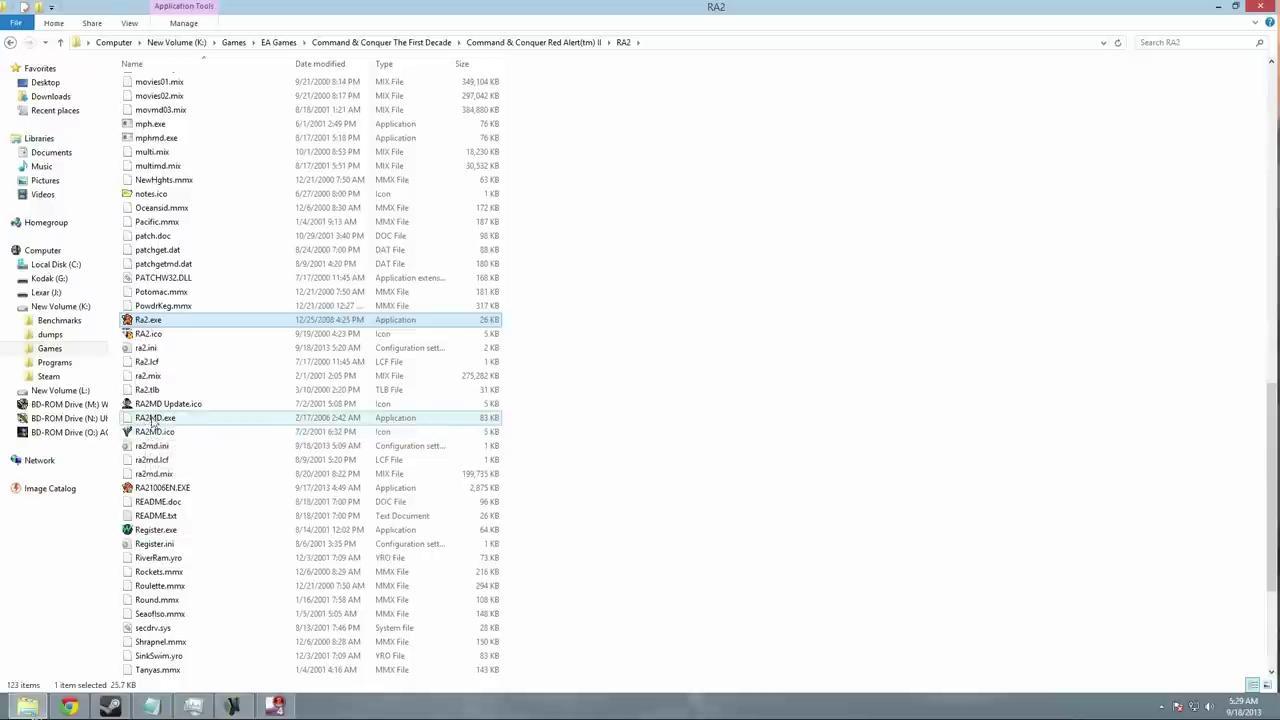
Apply Windows XP (SP3), 16-bit (65536) colour and run-as-administrator to RA2MD.exe.
right_click(172, 418)
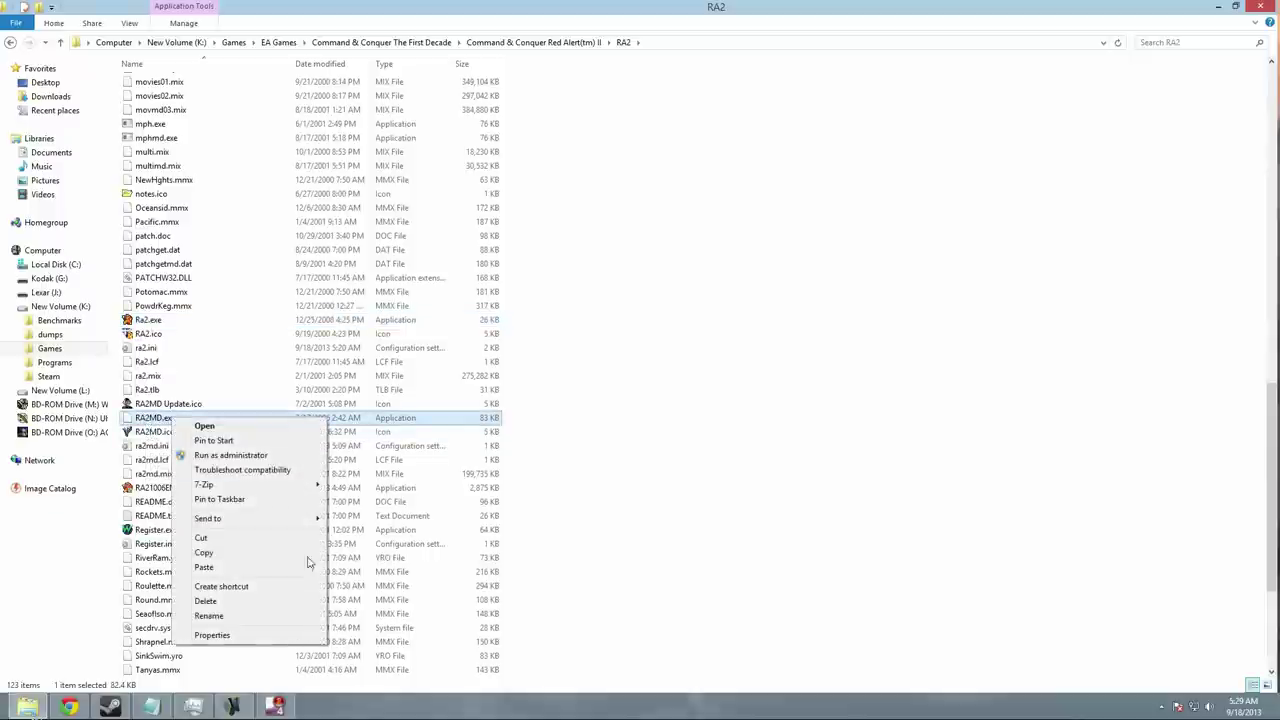
left_click(211, 636)
left_click(237, 379)
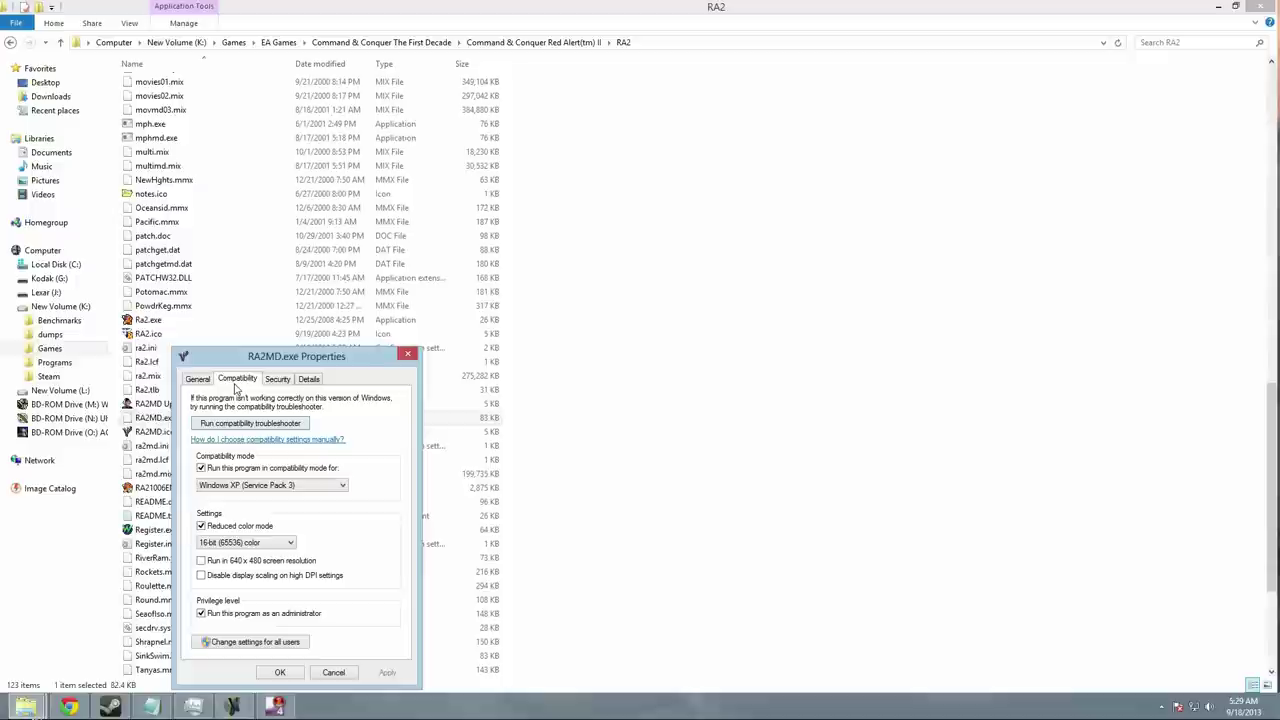
left_click(281, 672)
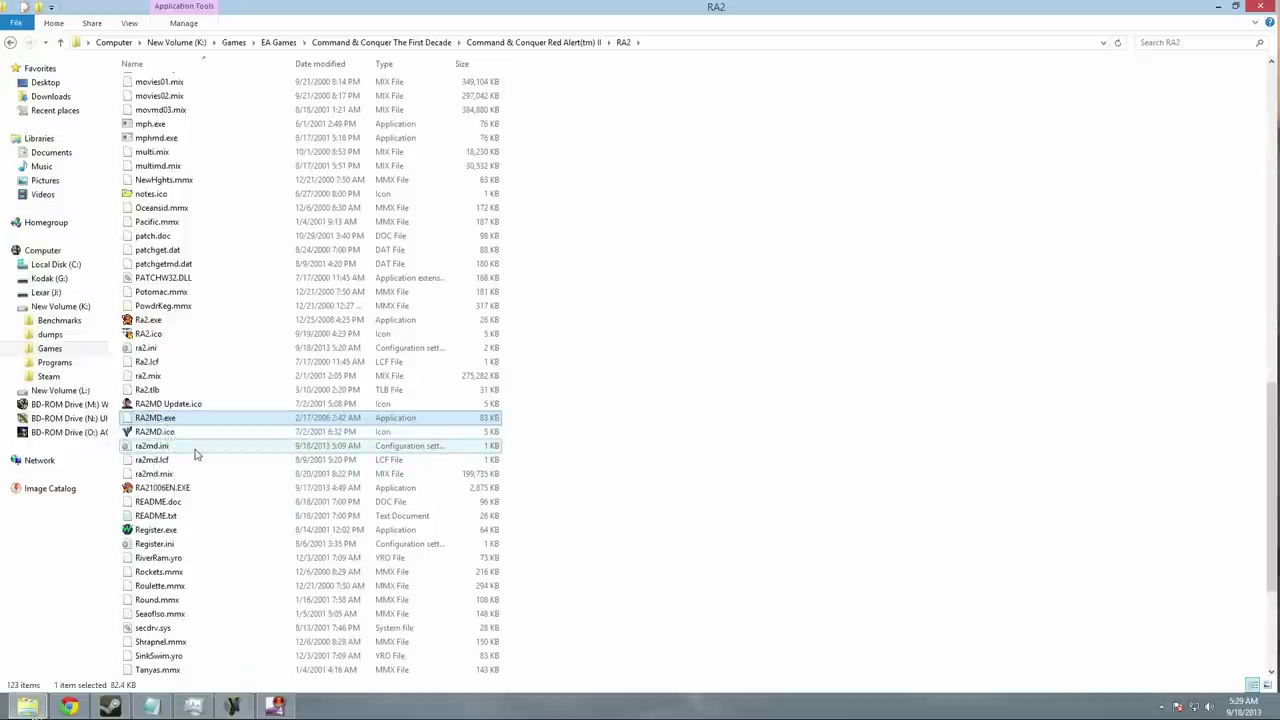
Scroll through the RA2 folder to review game.exe, Ra2.exe and RA2MD.exe.
scroll(196, 460, "up", 4)
scroll(196, 470, "down", 3)
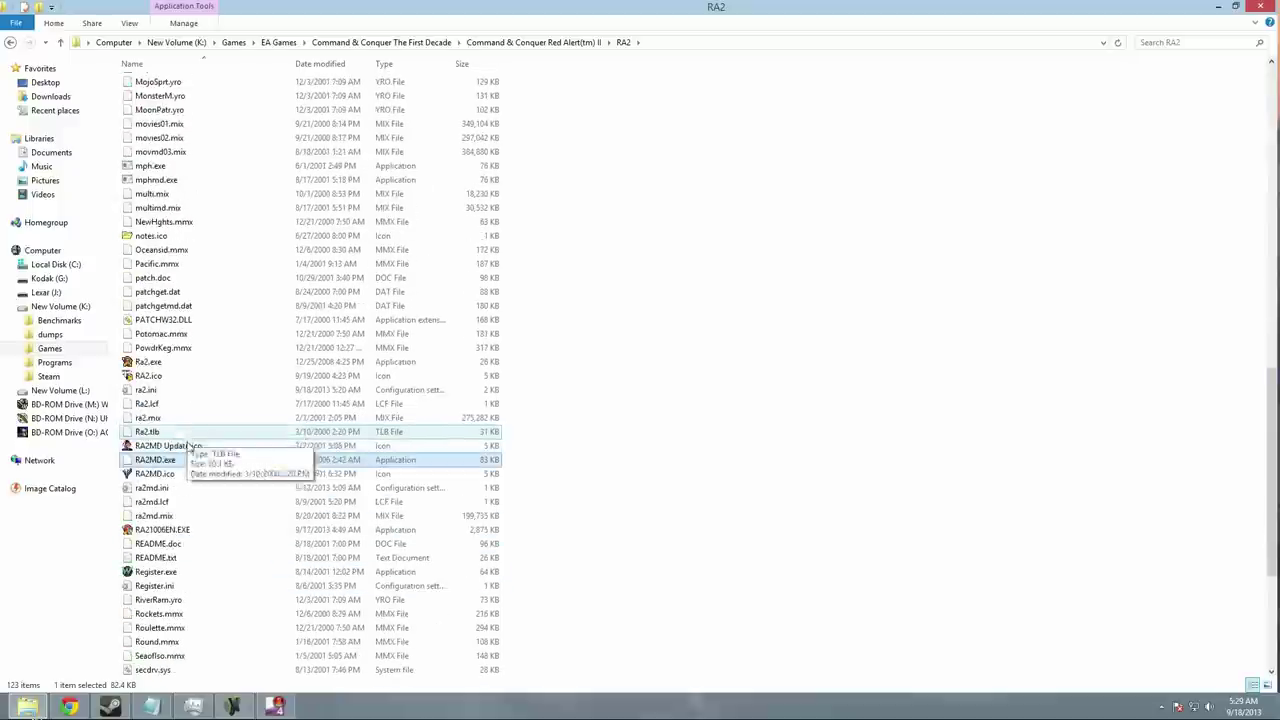
scroll(172, 470, "up", 10)
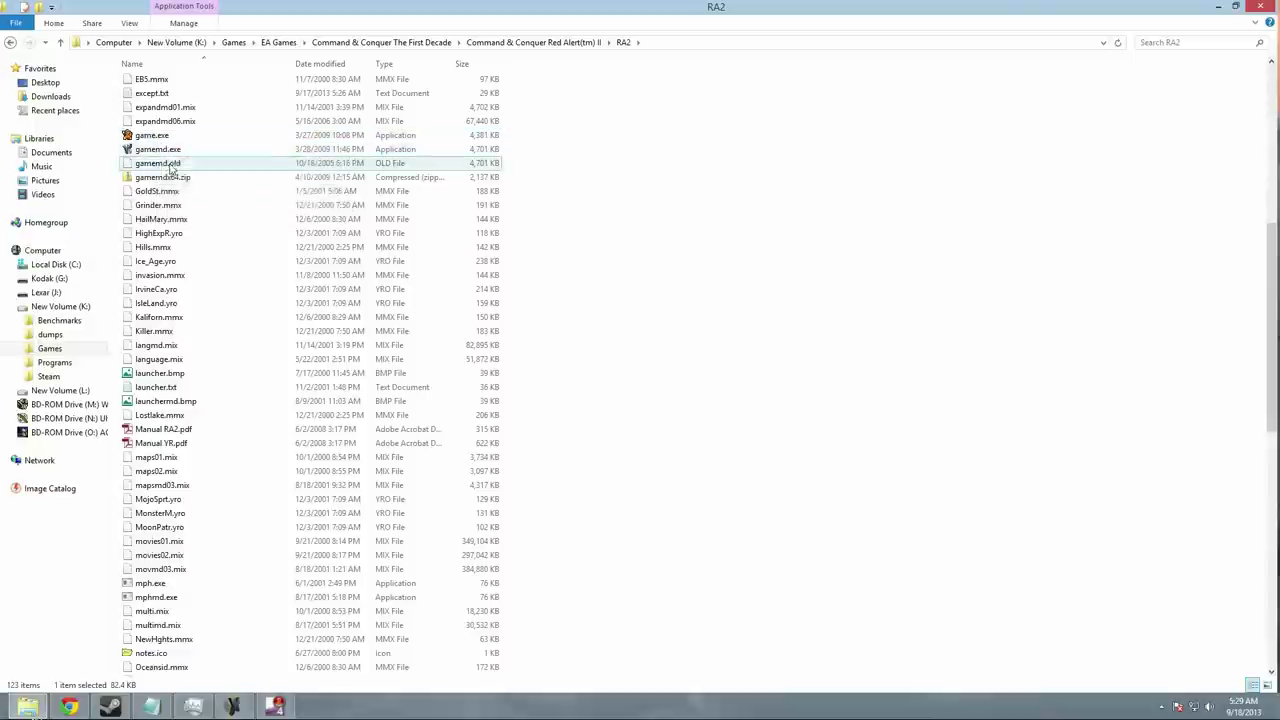
scroll(204, 486, "down", 6)
scroll(204, 486, "down", 4)
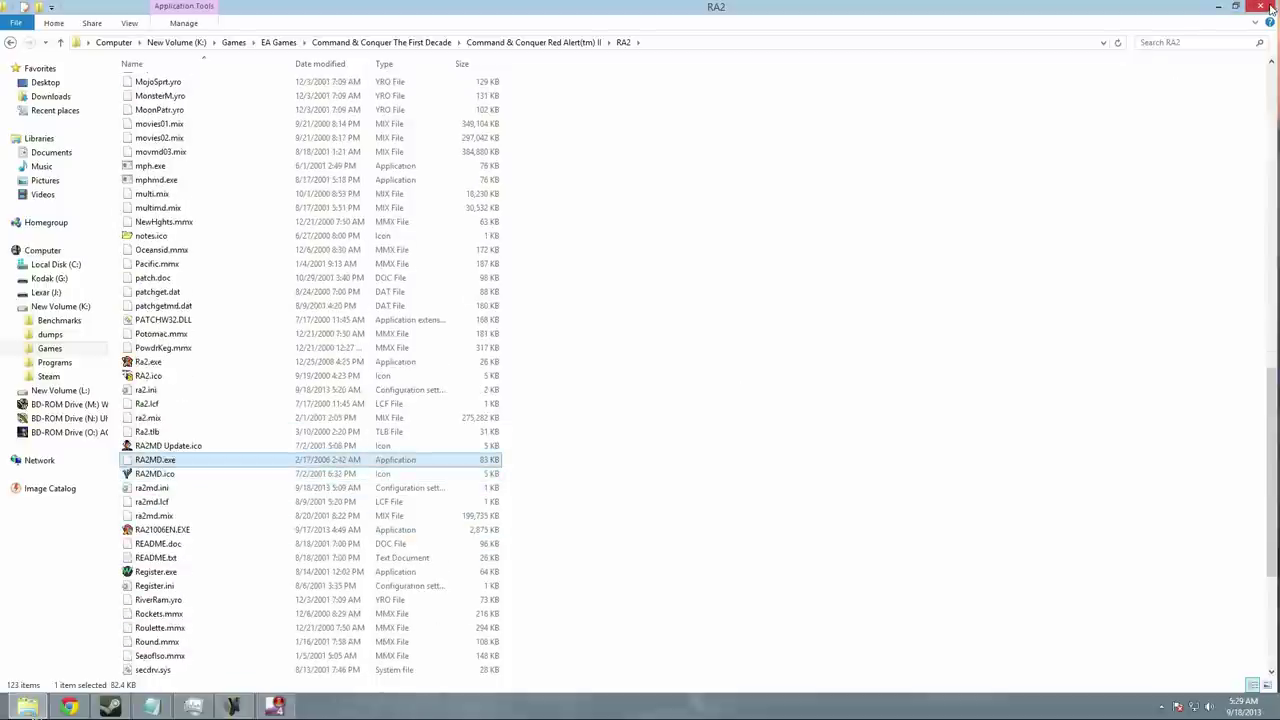
Confirm High performance is selected in Control Panel's Power Options, then close the window.
mouse_move(1278, 2)
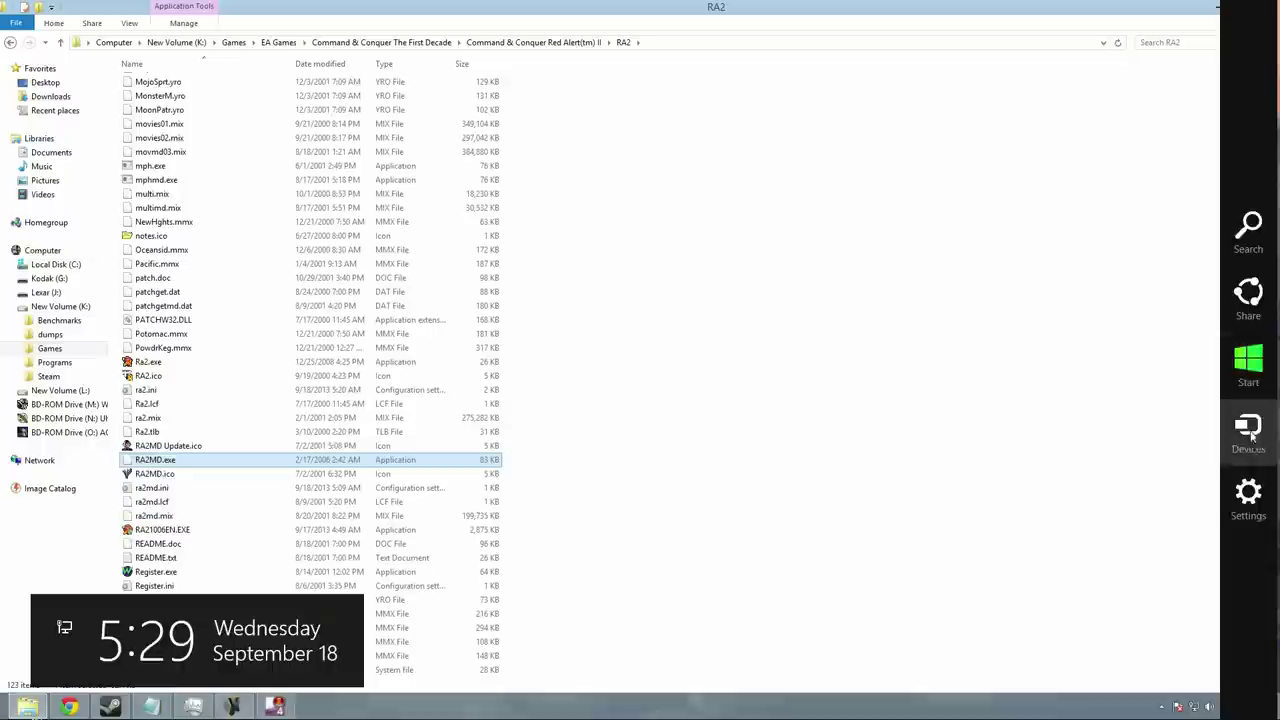
left_click(1248, 490)
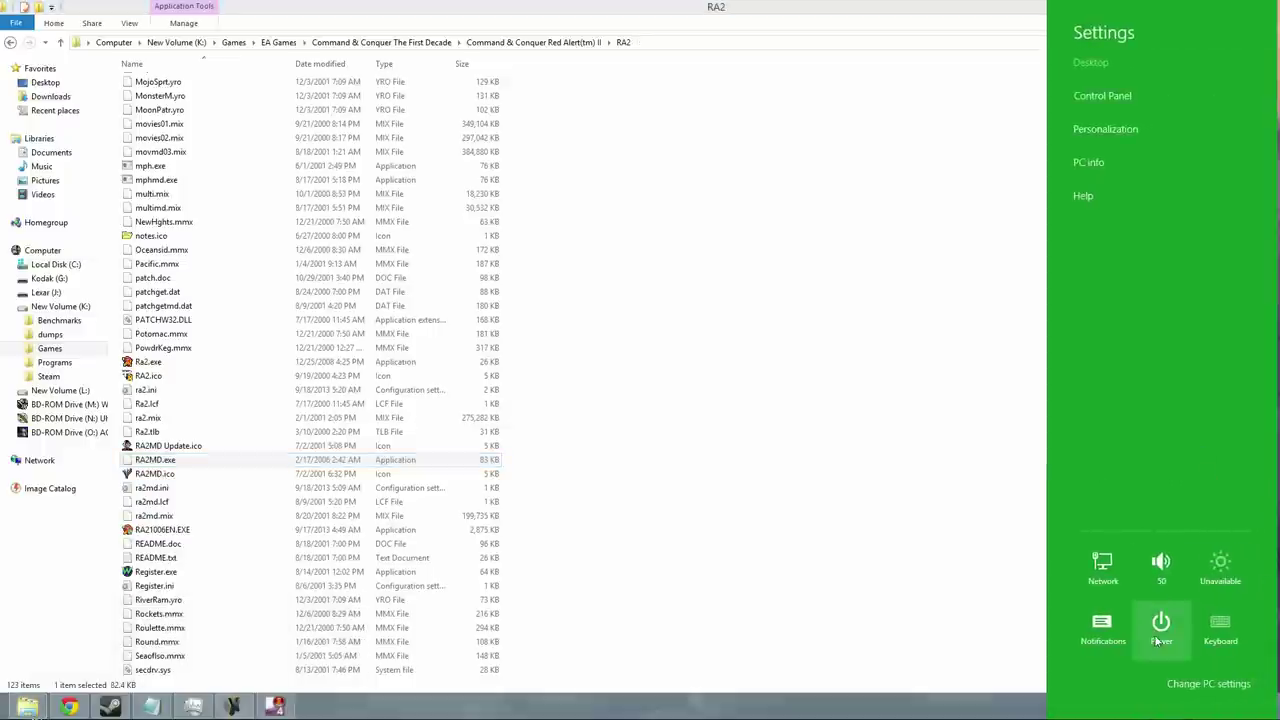
left_click(1100, 95)
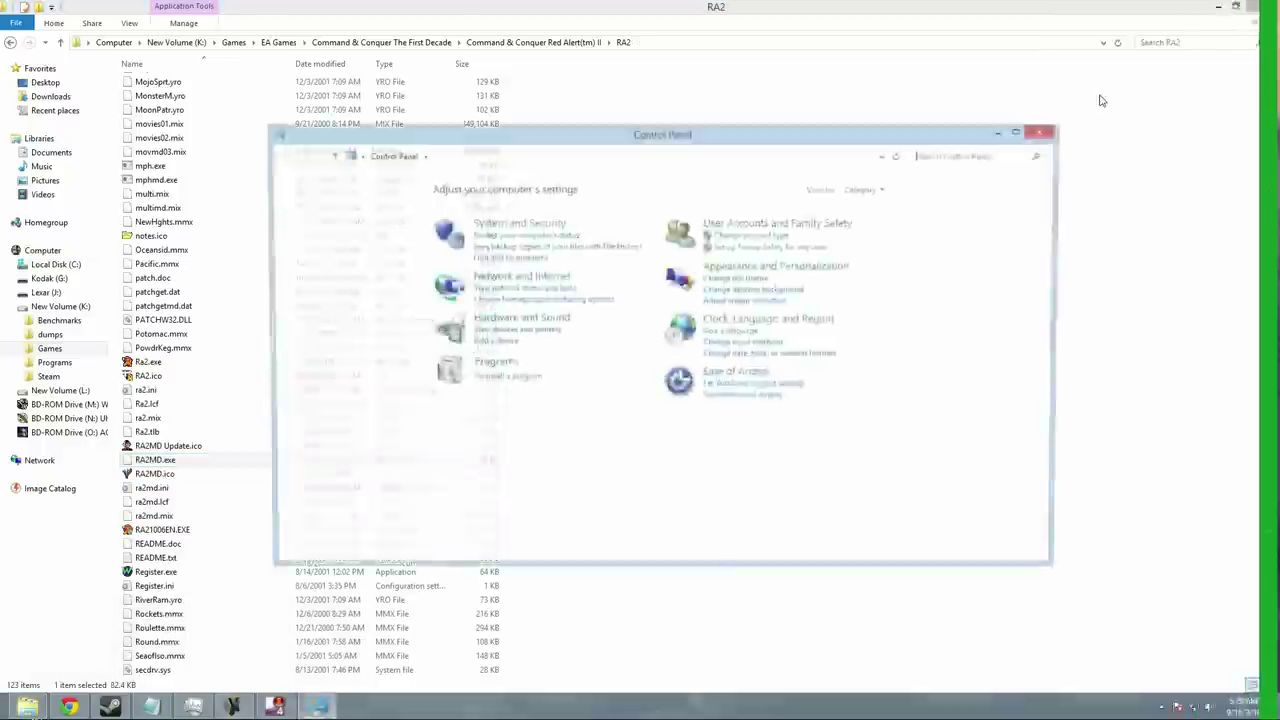
left_click(519, 320)
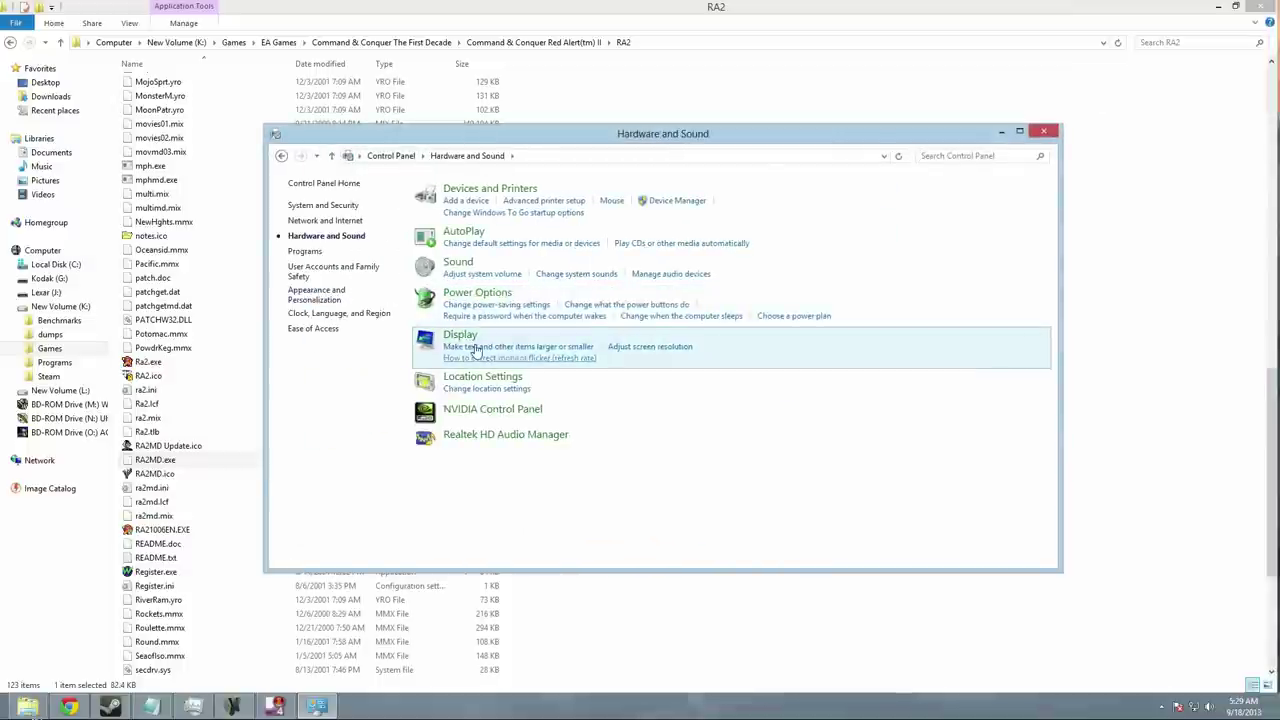
left_click(477, 294)
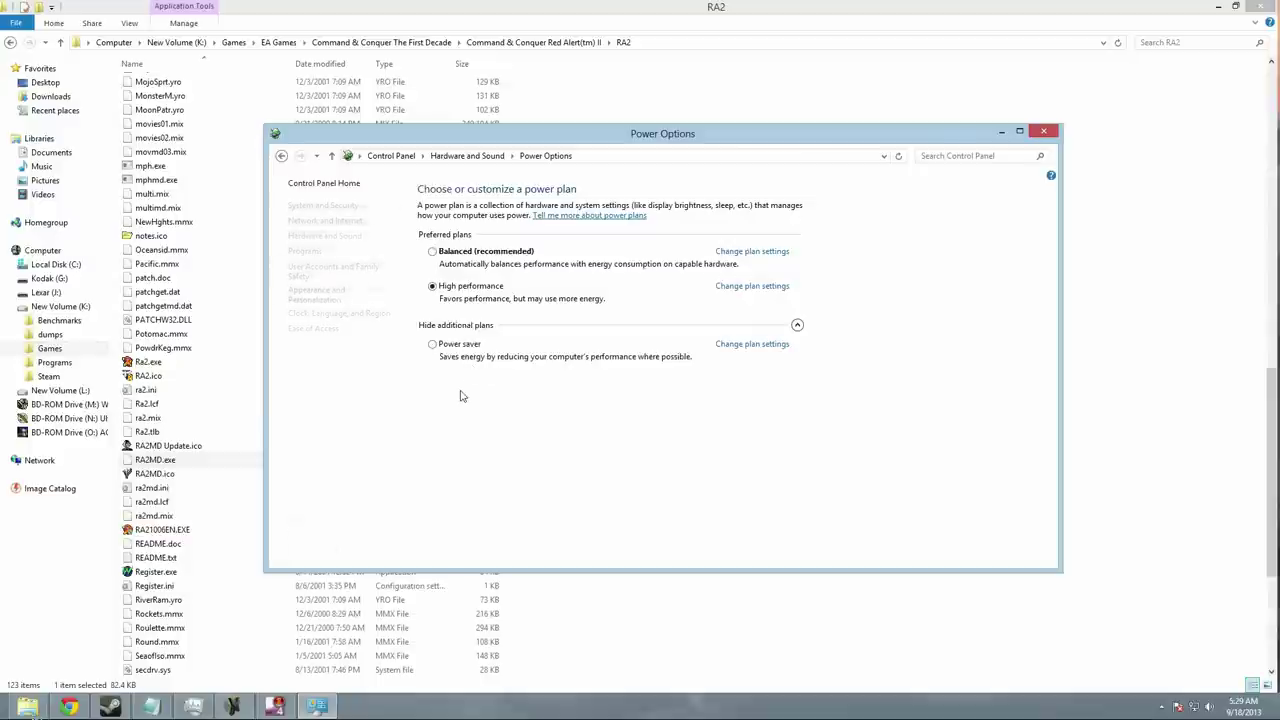
left_click(797, 326)
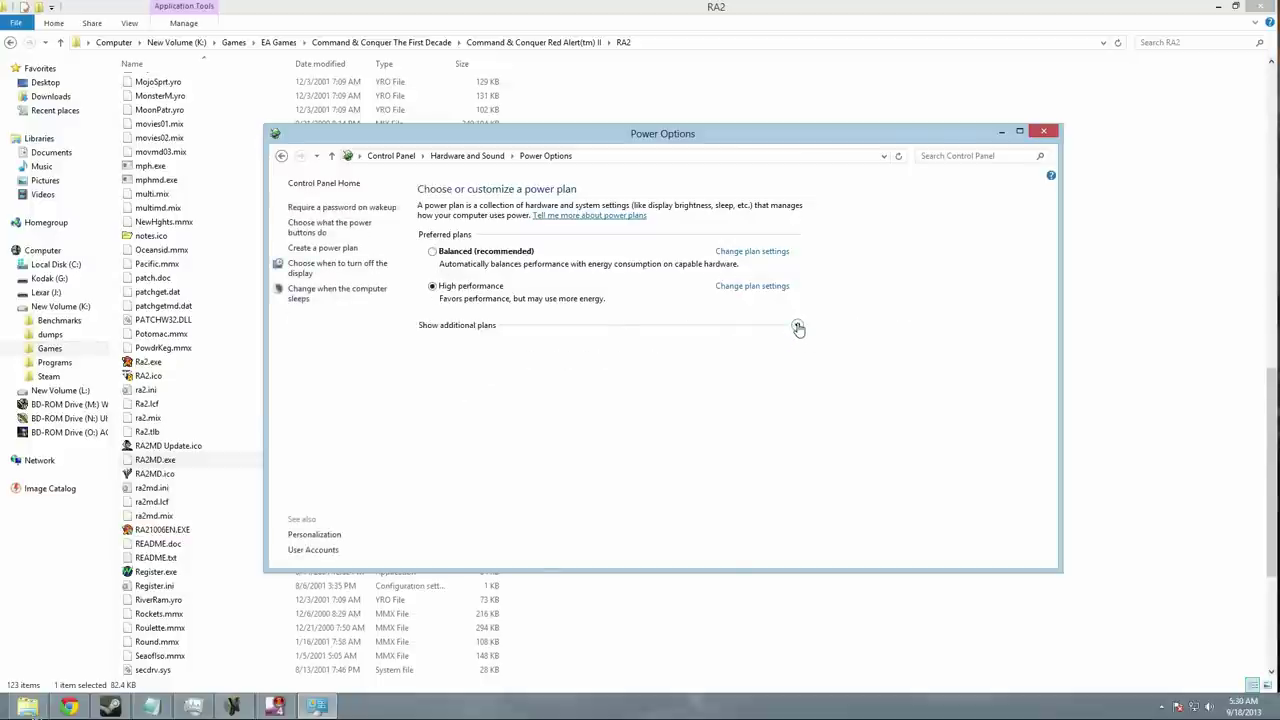
left_click(797, 327)
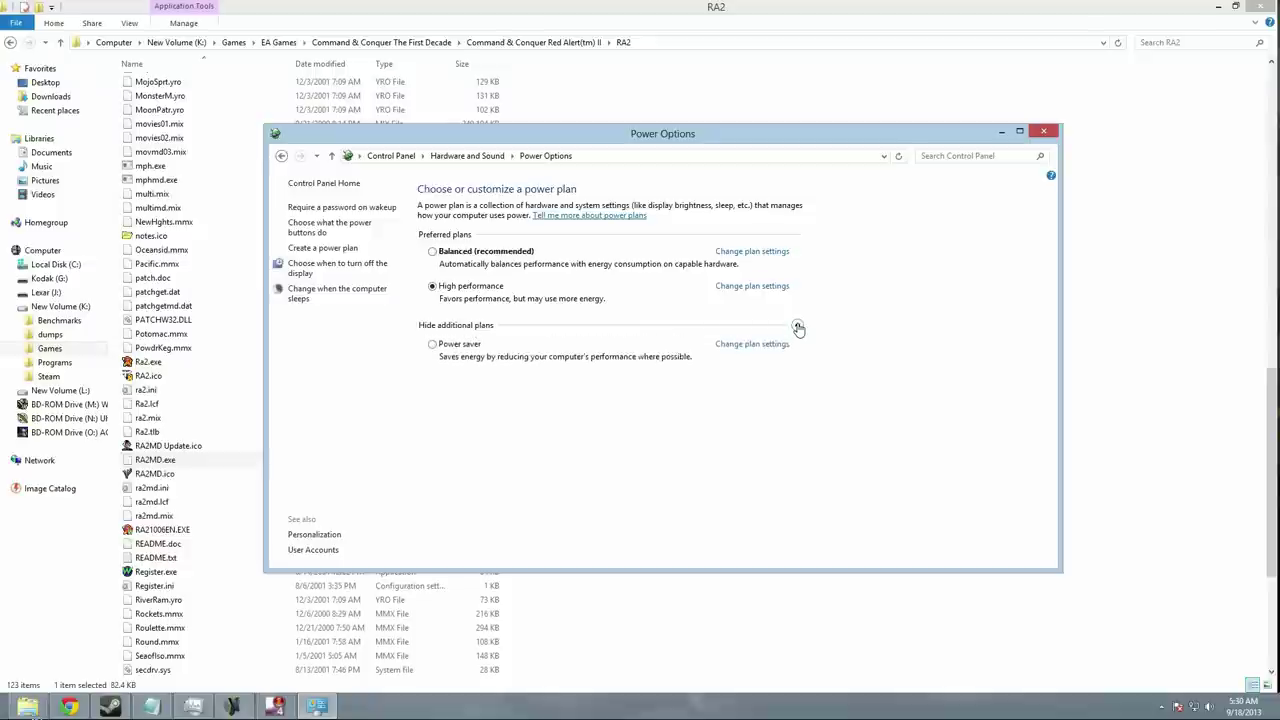
left_click(1046, 132)
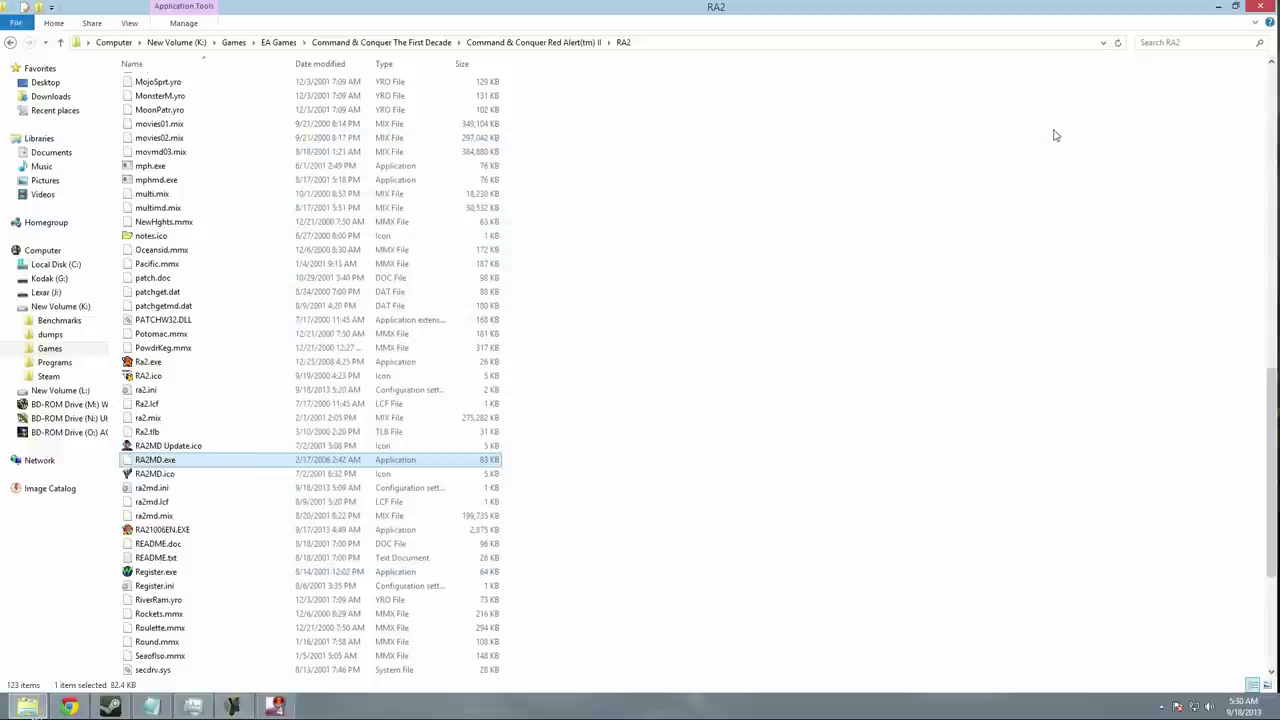
Run RA2MD.exe and choose Red Alert 2 in The First Decade launcher.
double_click(381, 461)
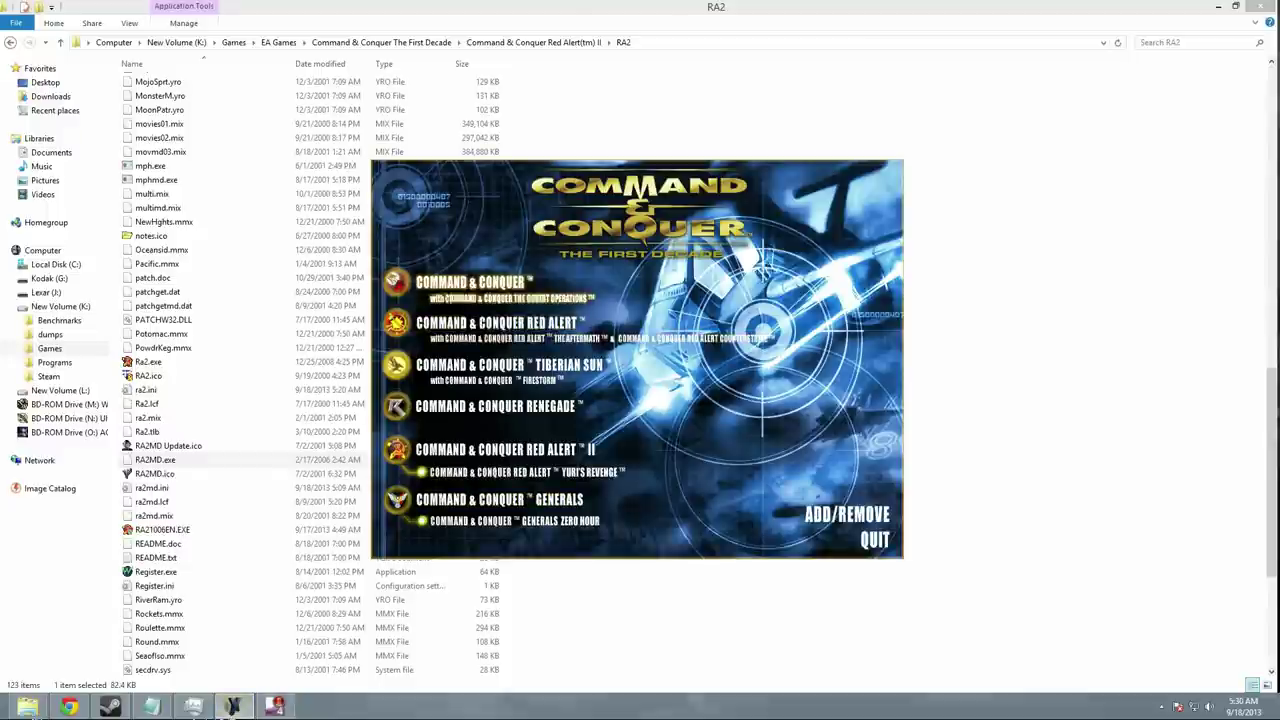
left_click(487, 447)
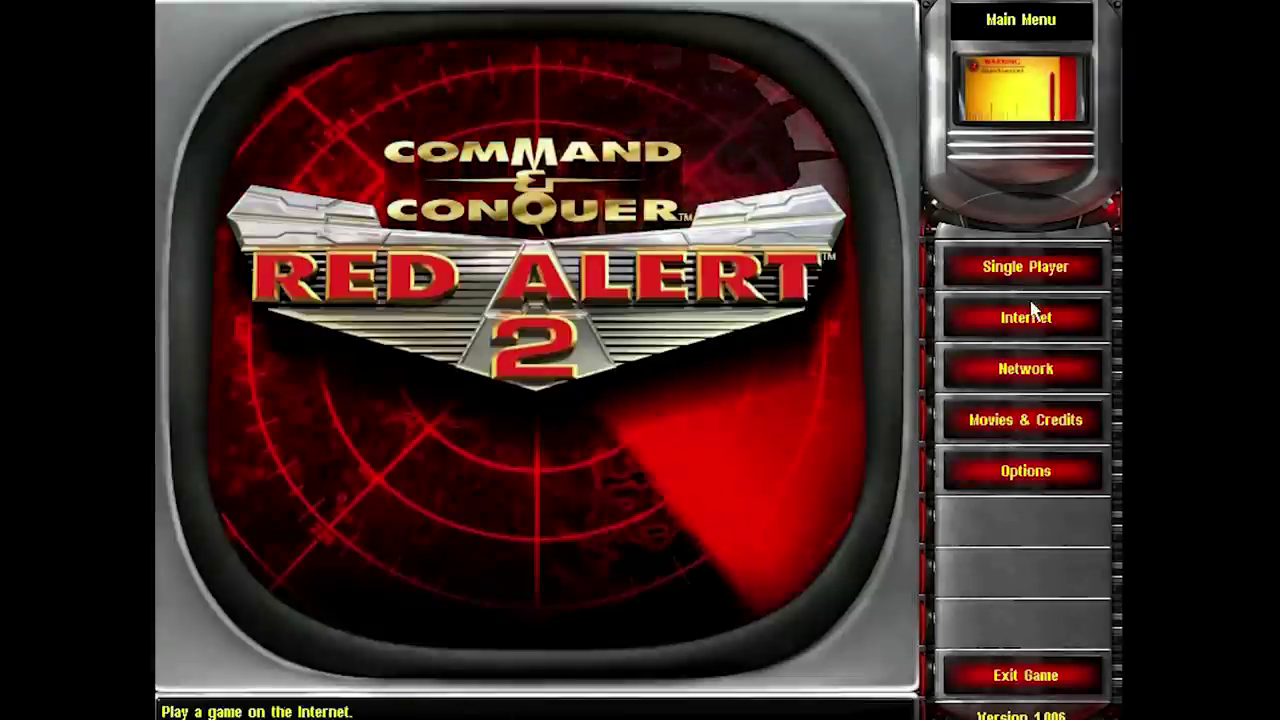
Start a Red Alert 2 skirmish and move a group of seven units up the field.
left_click(1030, 263)
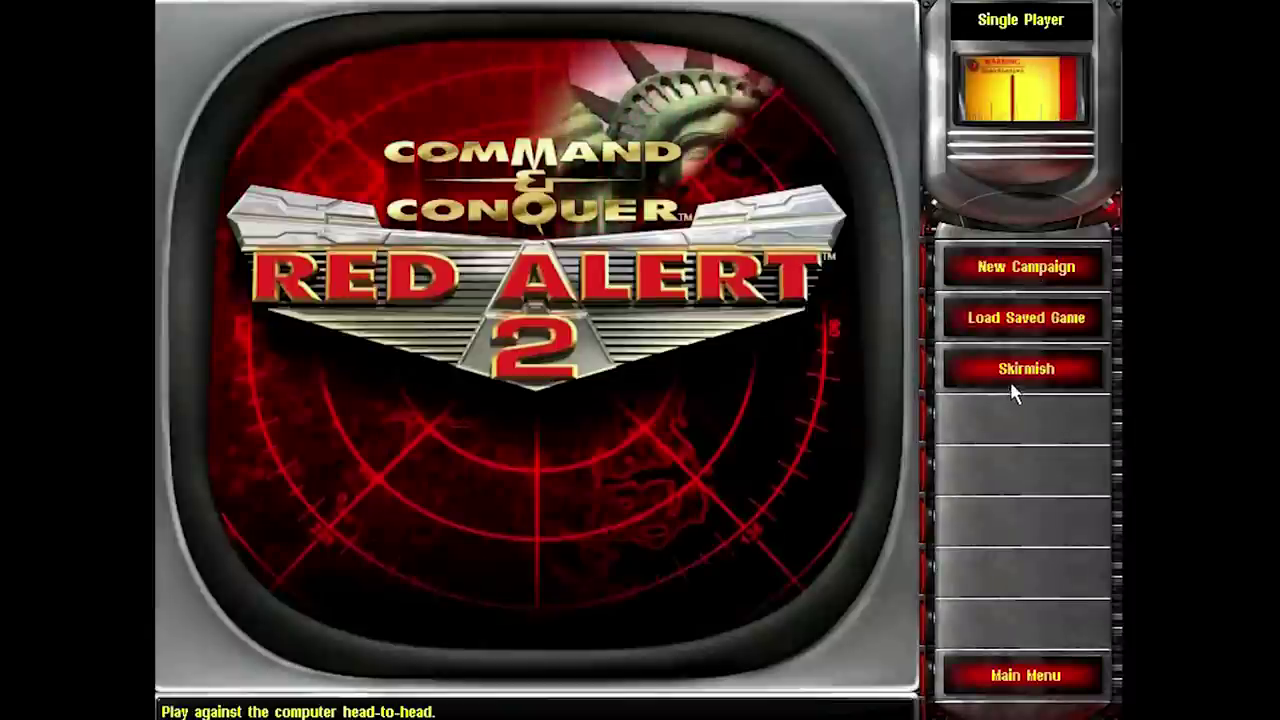
left_click(1018, 375)
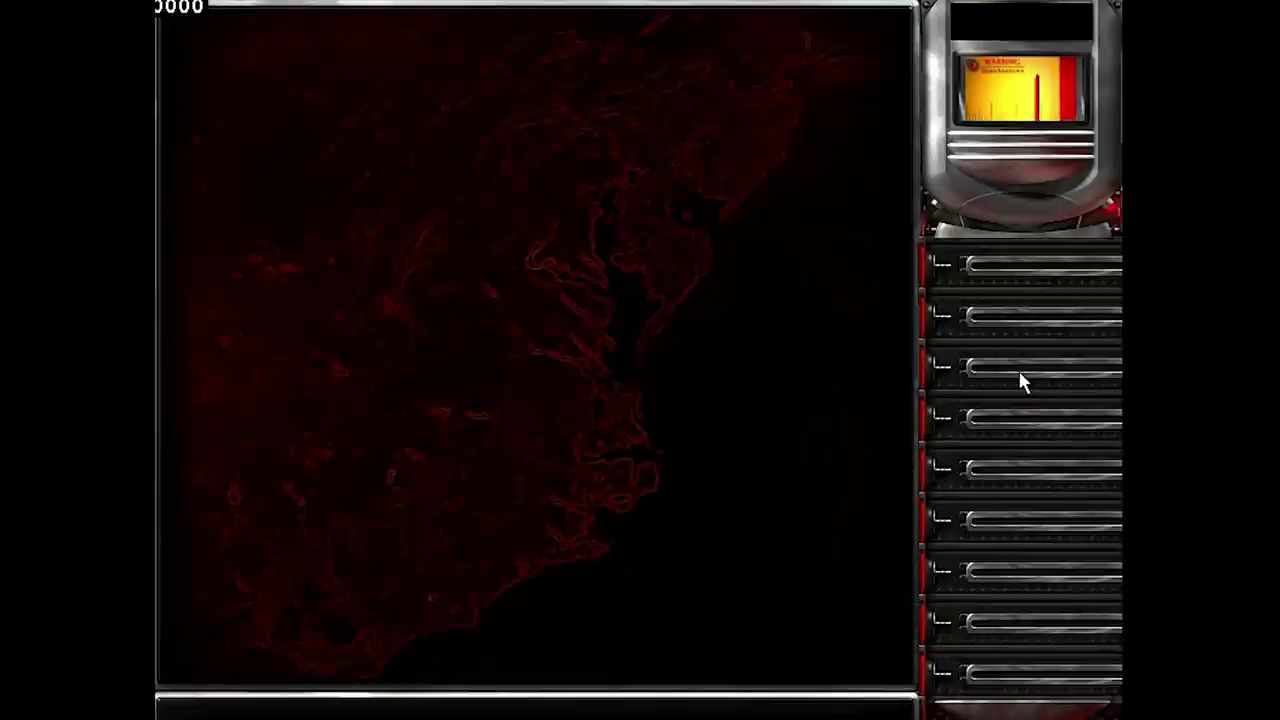
left_click(1008, 326)
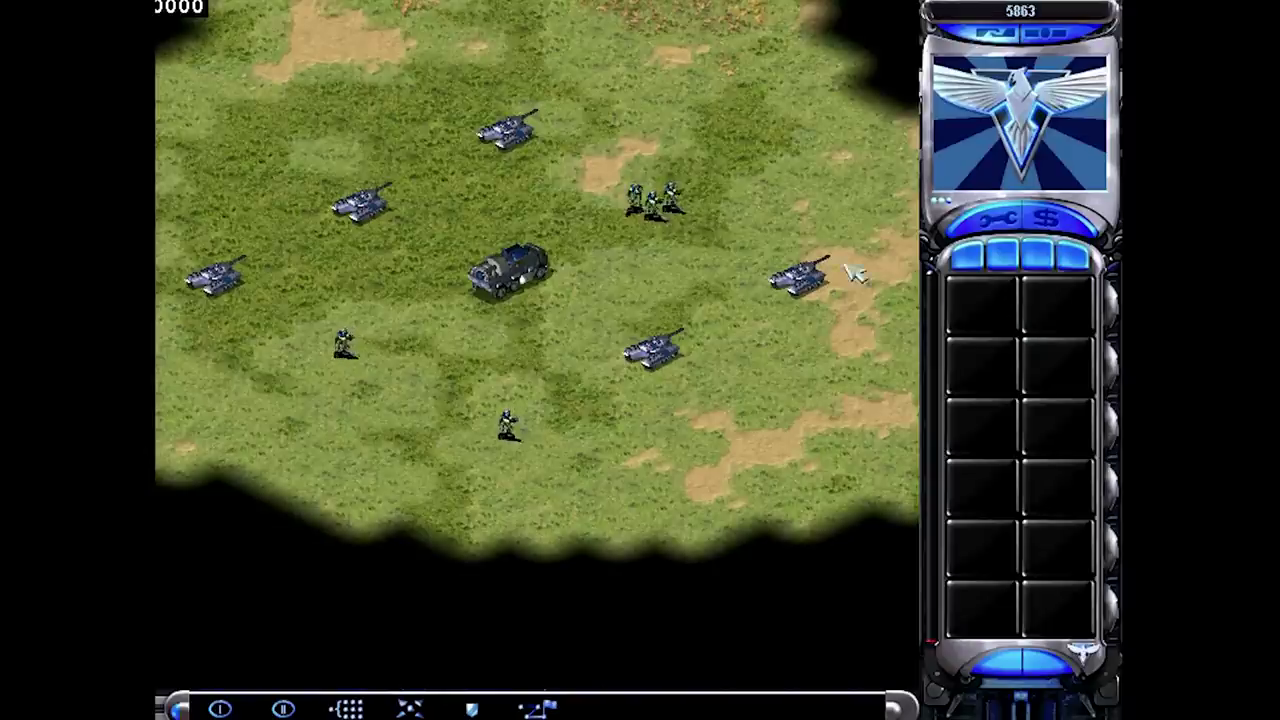
left_click_drag(850, 155, 290, 516)
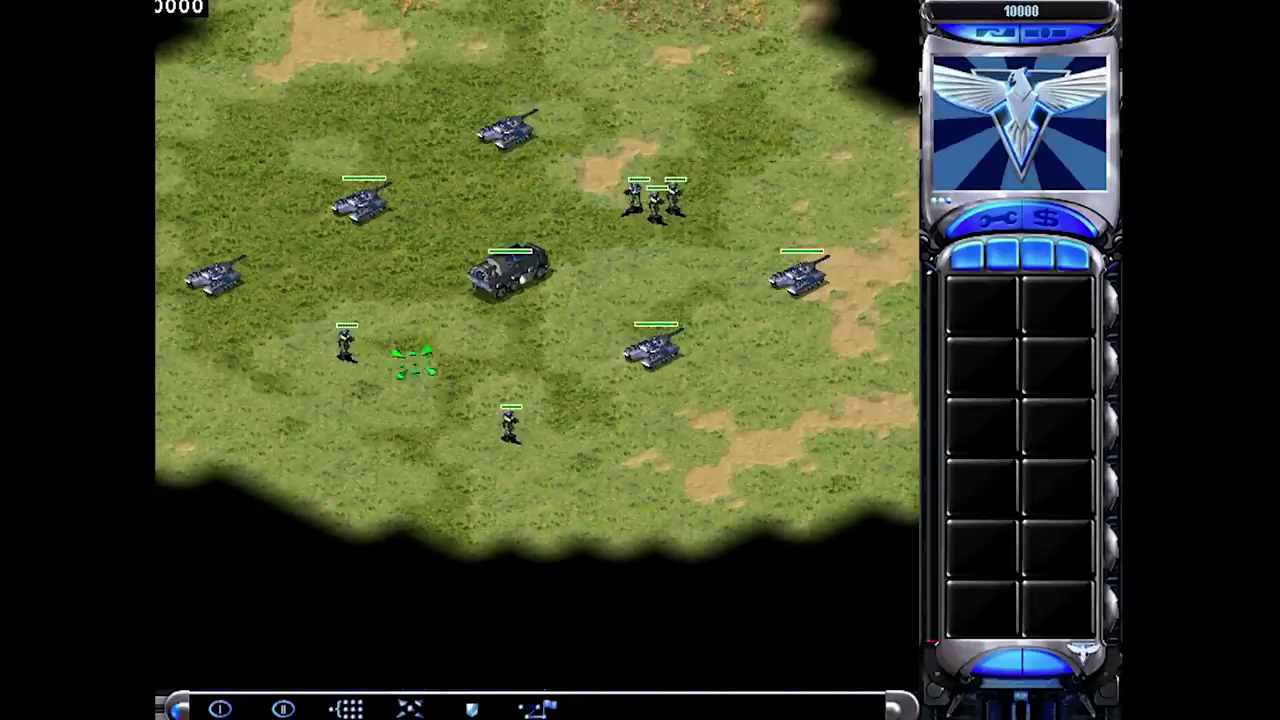
left_click(665, 65)
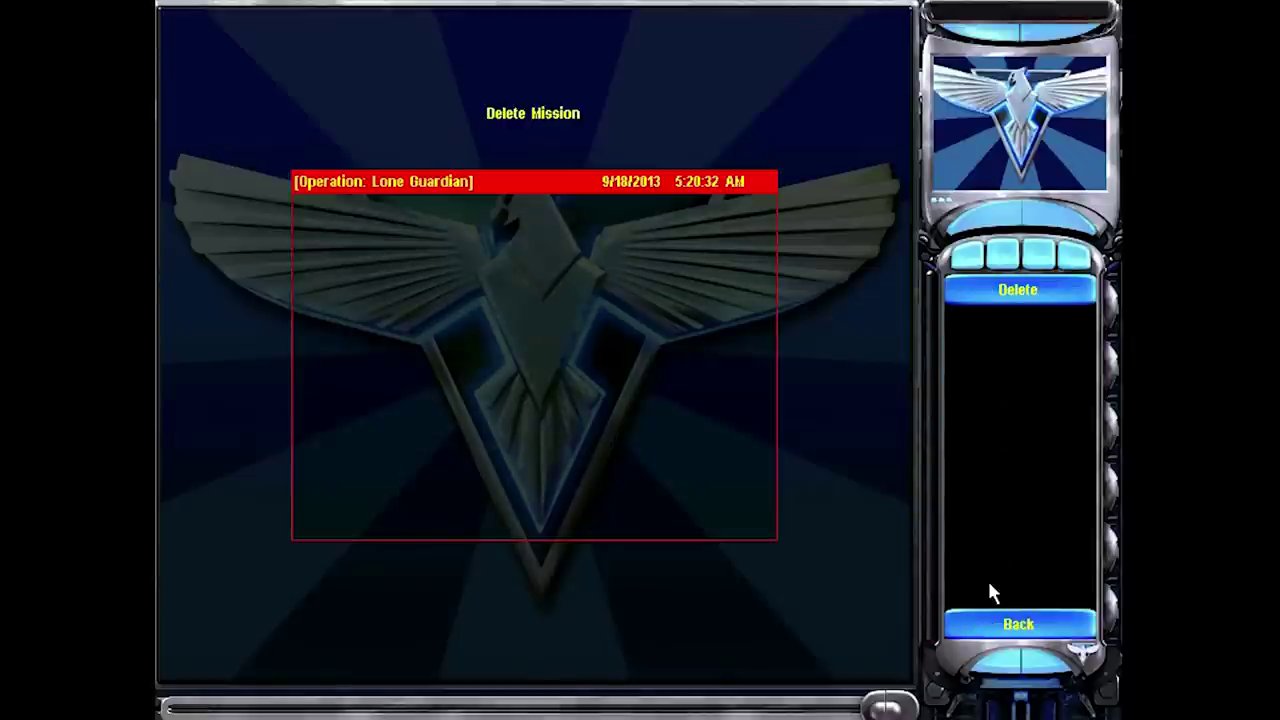
Abort and quit the skirmish, return to the main menu, and exit Red Alert 2.
left_click(1000, 616)
left_click(1011, 413)
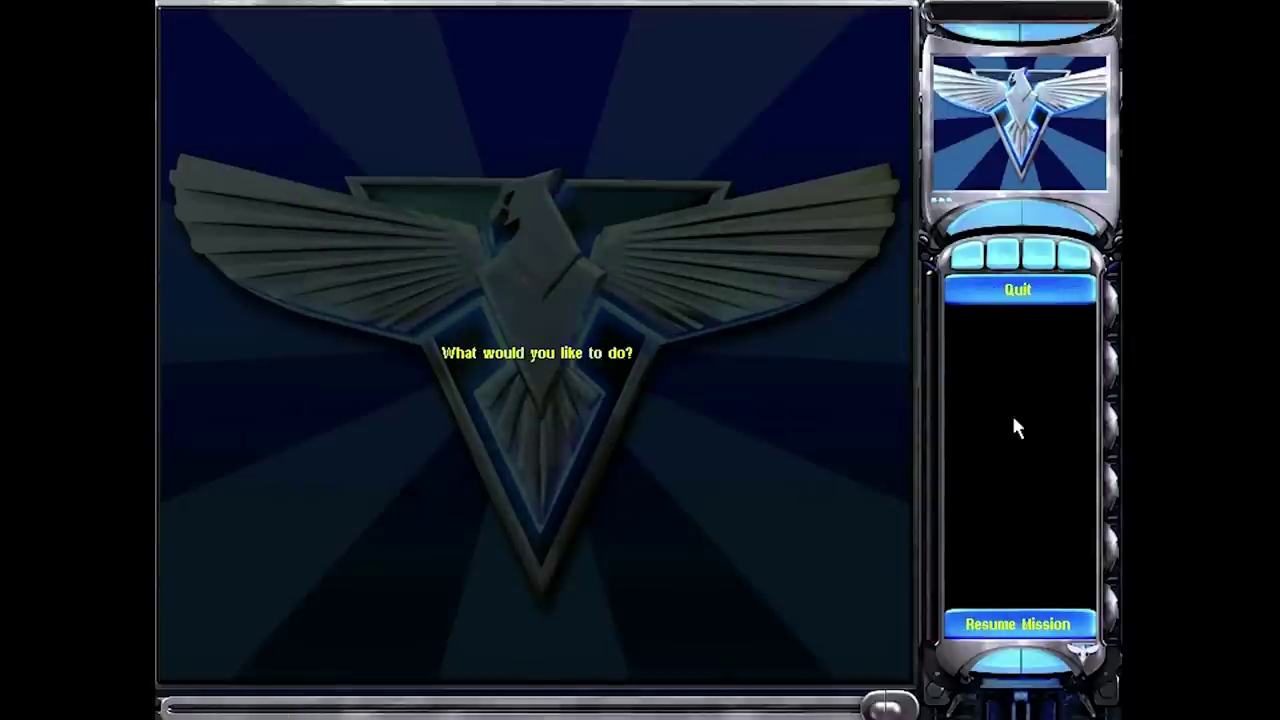
left_click(978, 292)
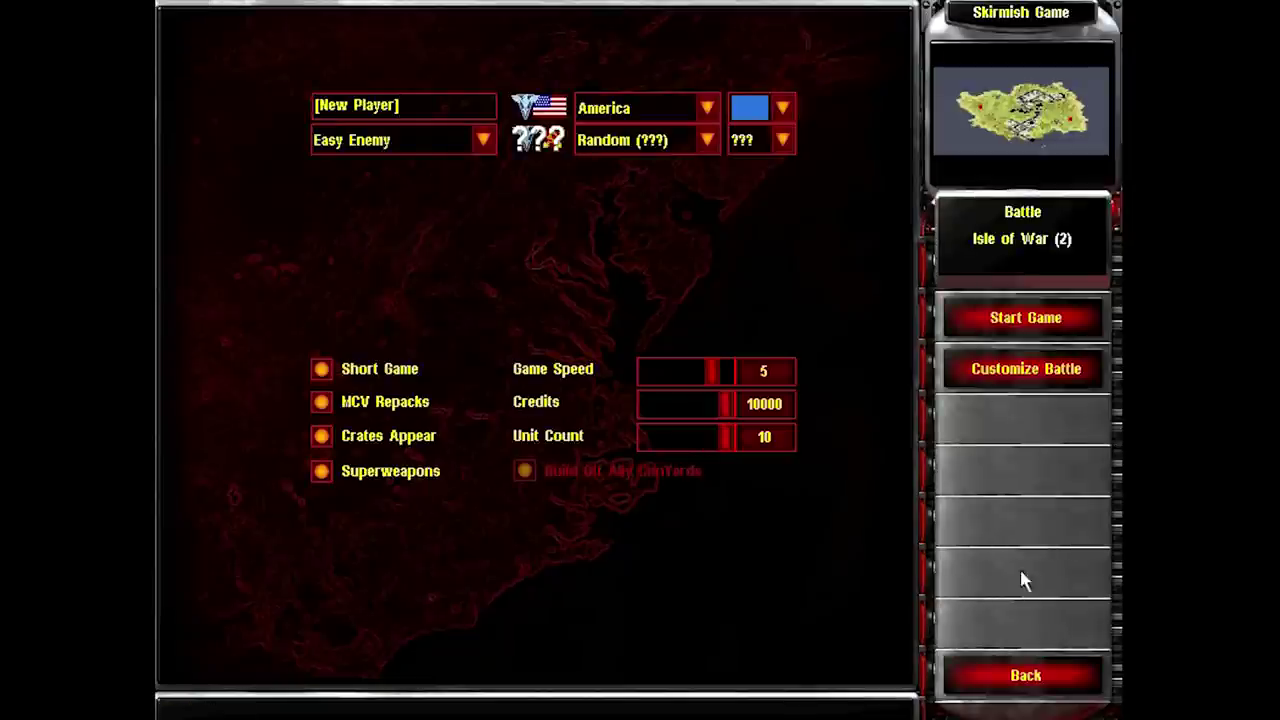
left_click(1025, 675)
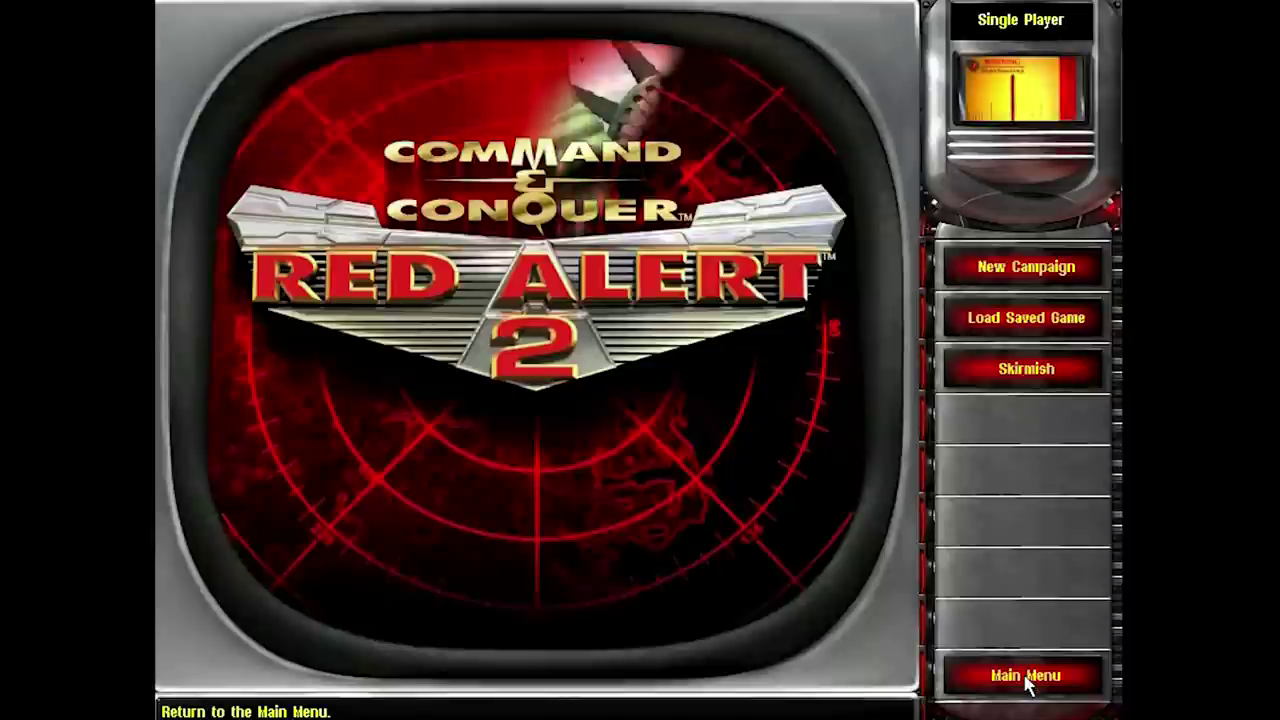
left_click(1025, 677)
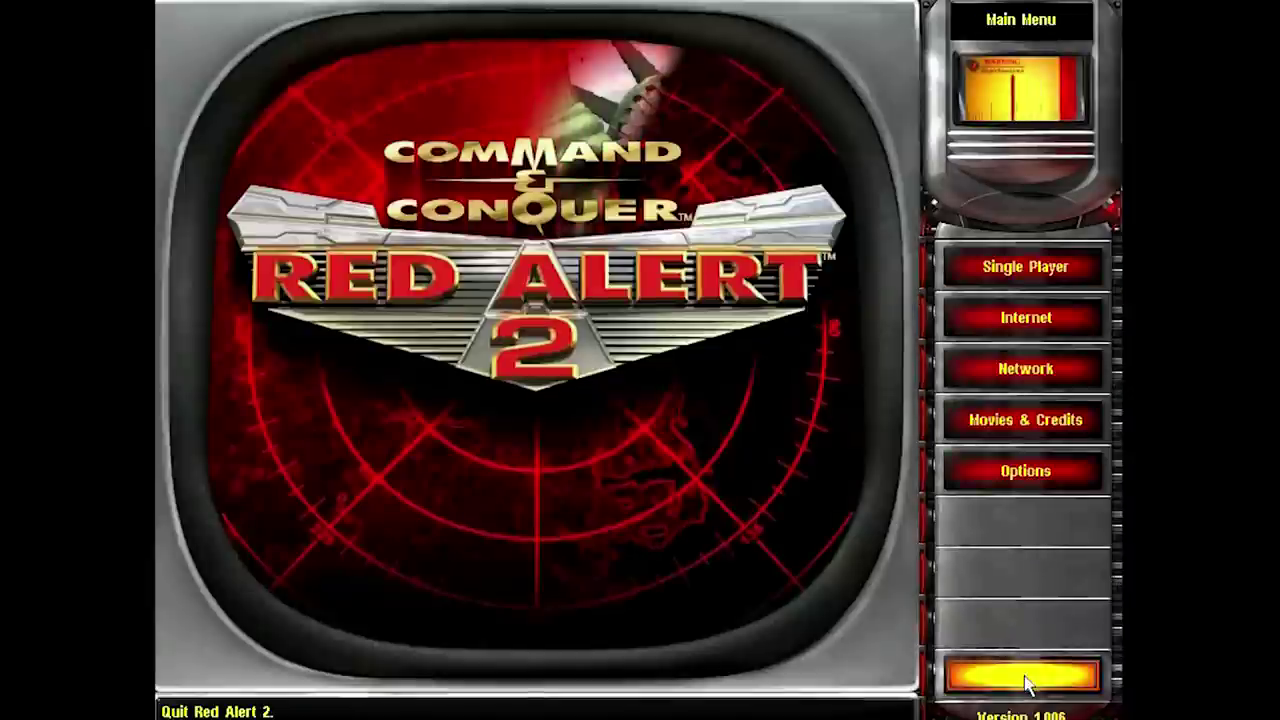
left_click(1028, 683)
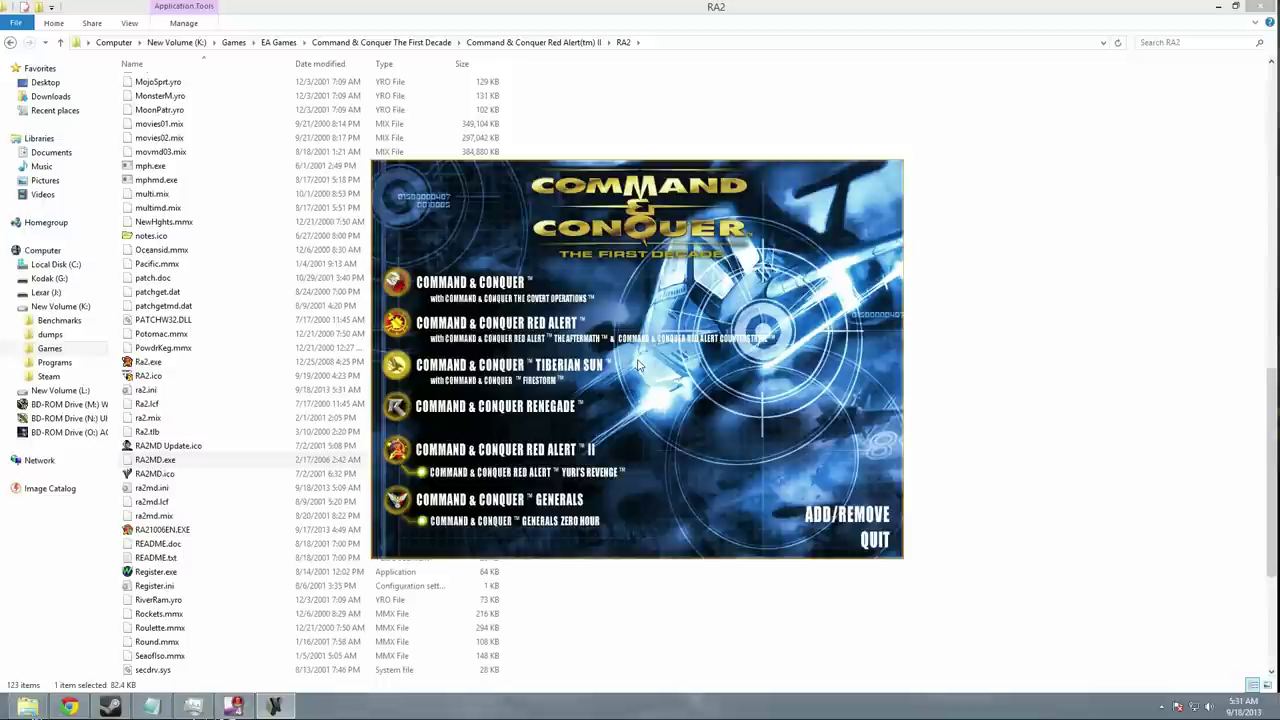
Open ra2.ini in Notepad from the RA2 folder and scroll to the [Video] section.
left_click(734, 149)
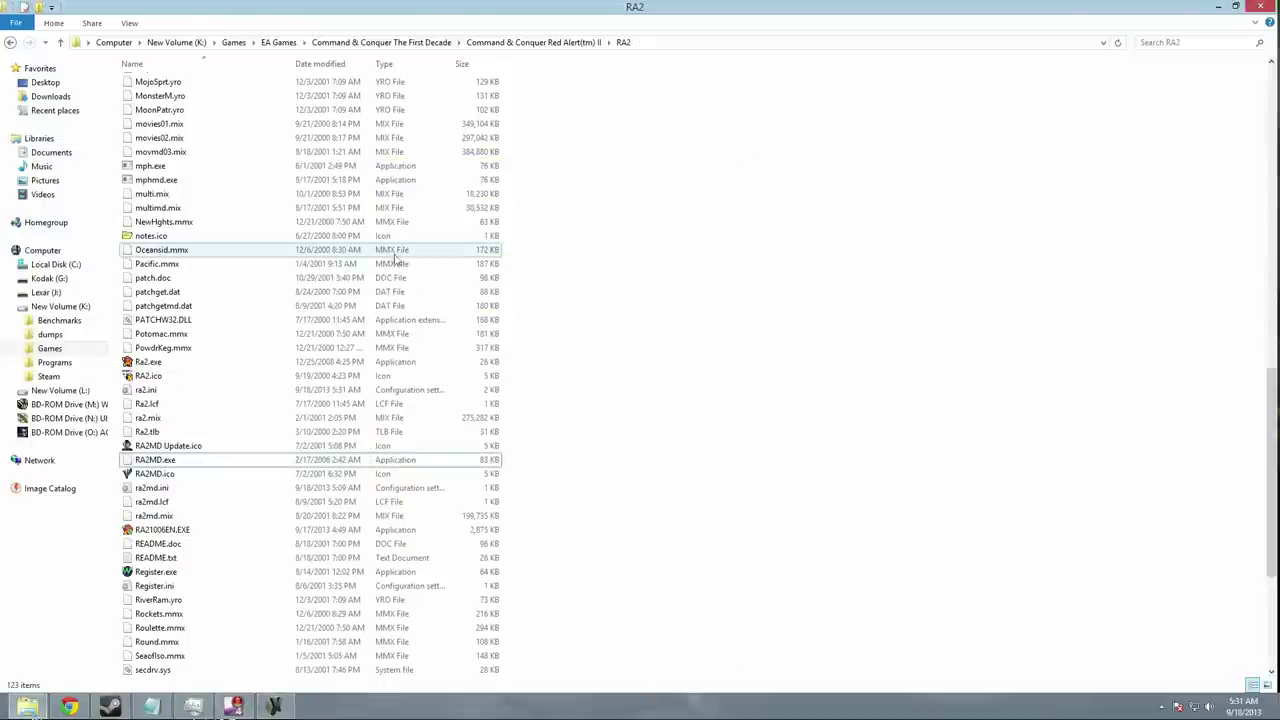
double_click(177, 391)
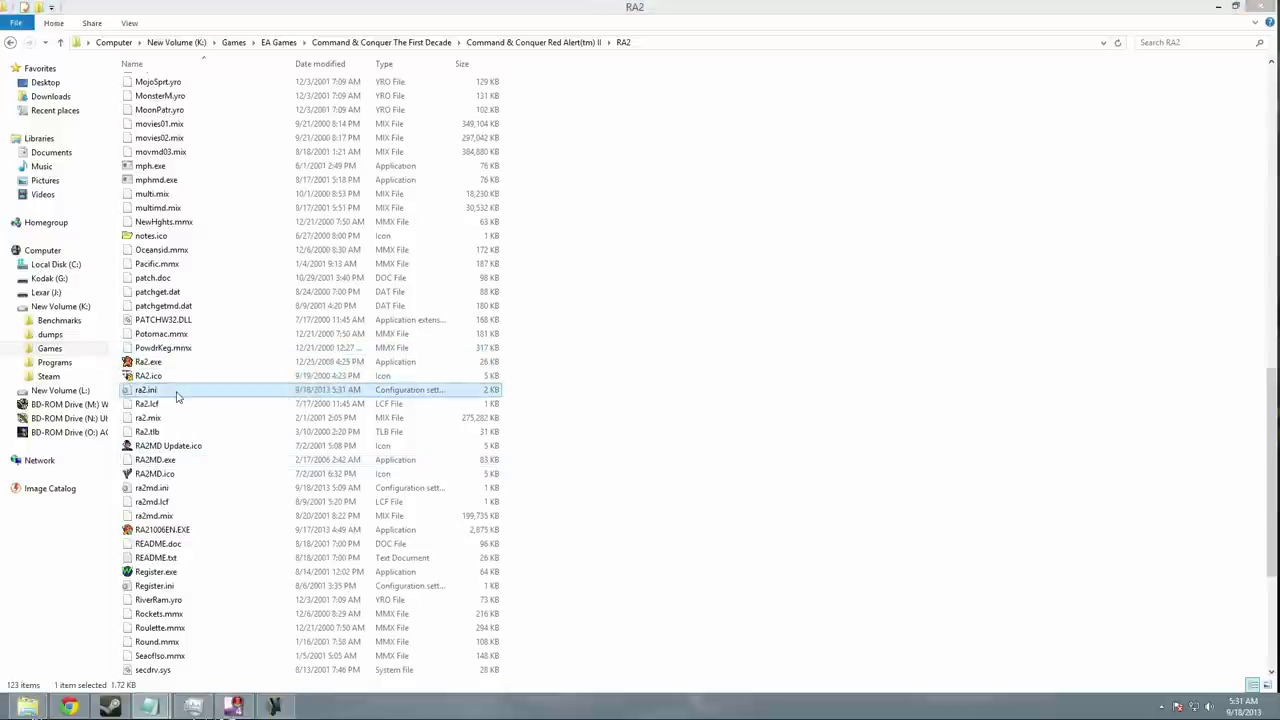
scroll(566, 318, "down", 5)
scroll(566, 318, "down", 12)
scroll(566, 318, "down", 2)
Change StretchMovies to yes, restore it to no, and close ra2.ini without saving.
left_click(465, 341)
key("BackSpace")
key("BackSpace")
type("yes")
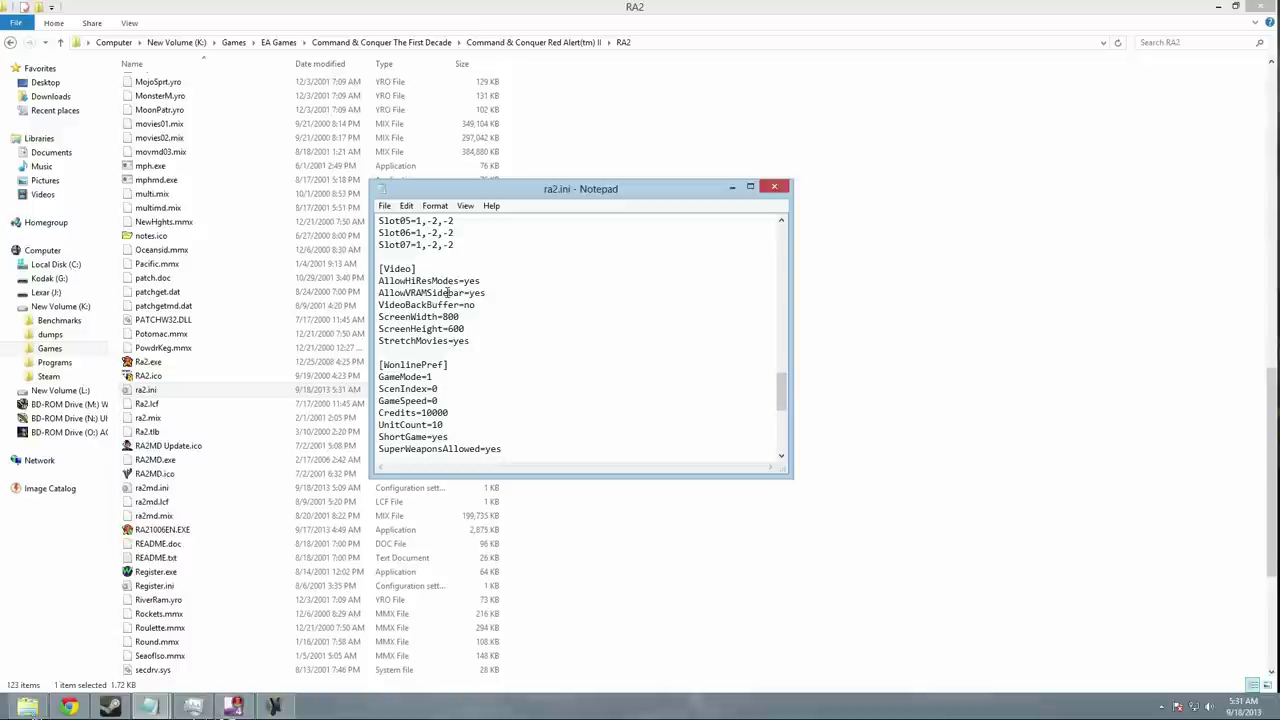
key("BackSpace")
key("BackSpace")
type("no")
left_click(772, 188)
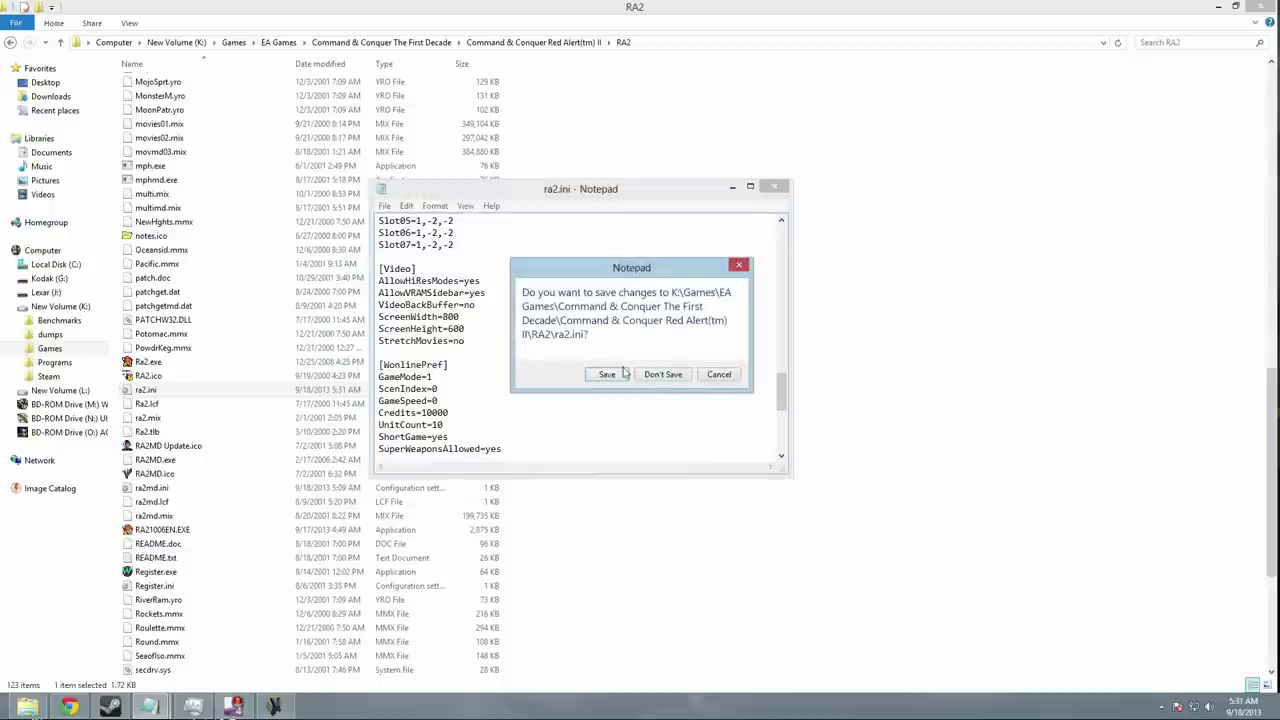
left_click(662, 375)
scroll(649, 383, "down", 3)
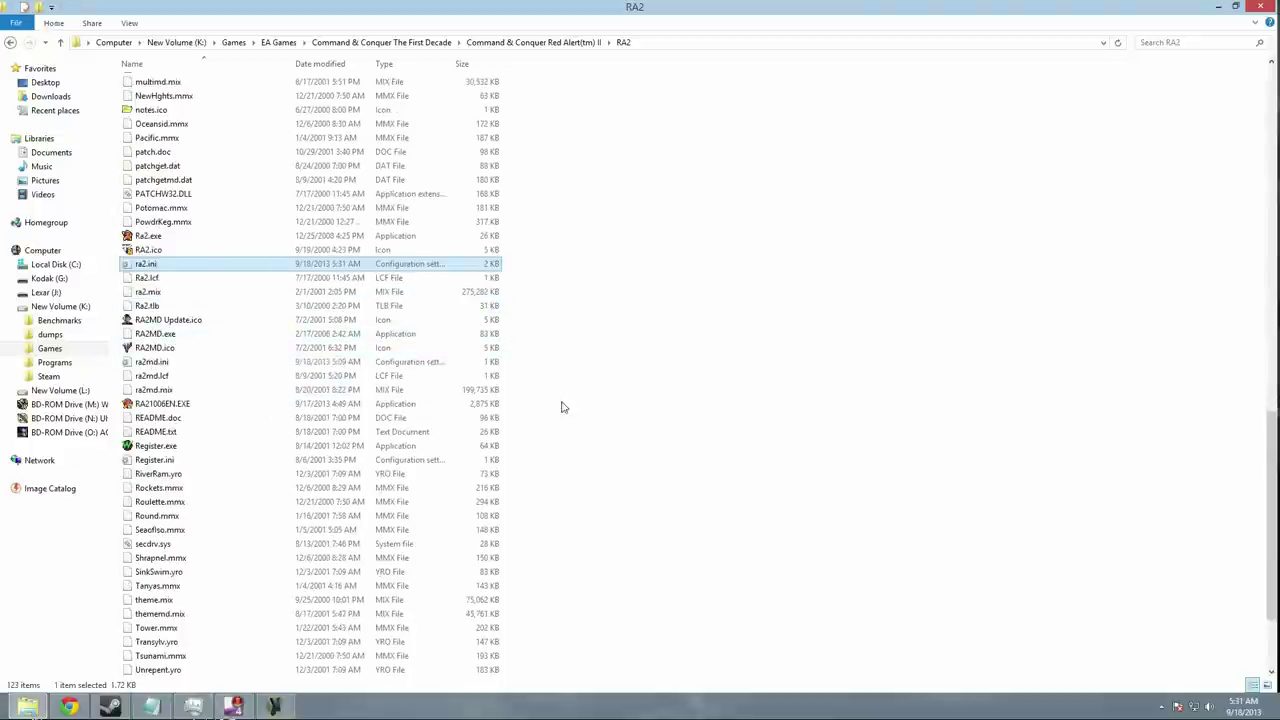
Bring The First Decade launcher to the front from the taskbar.
left_click(277, 708)
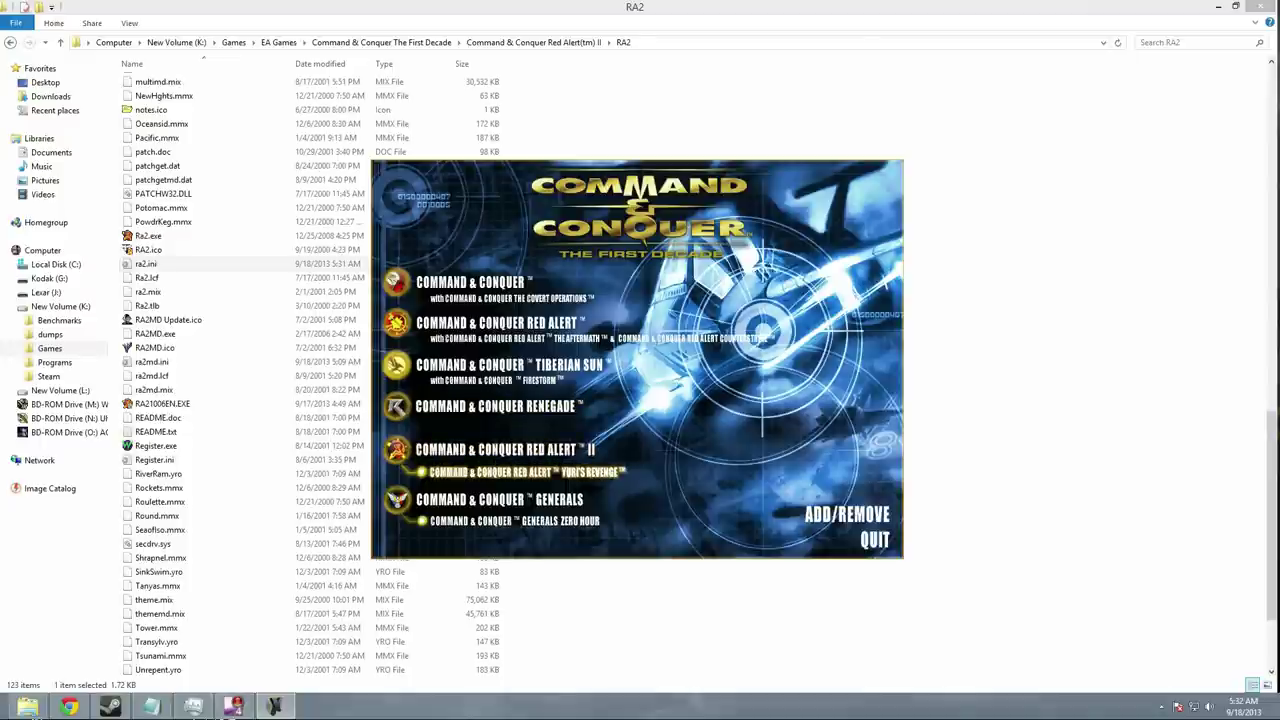
Launch Yuri's Revenge, open Single Player, return to the main menu, and exit the game.
left_click(521, 474)
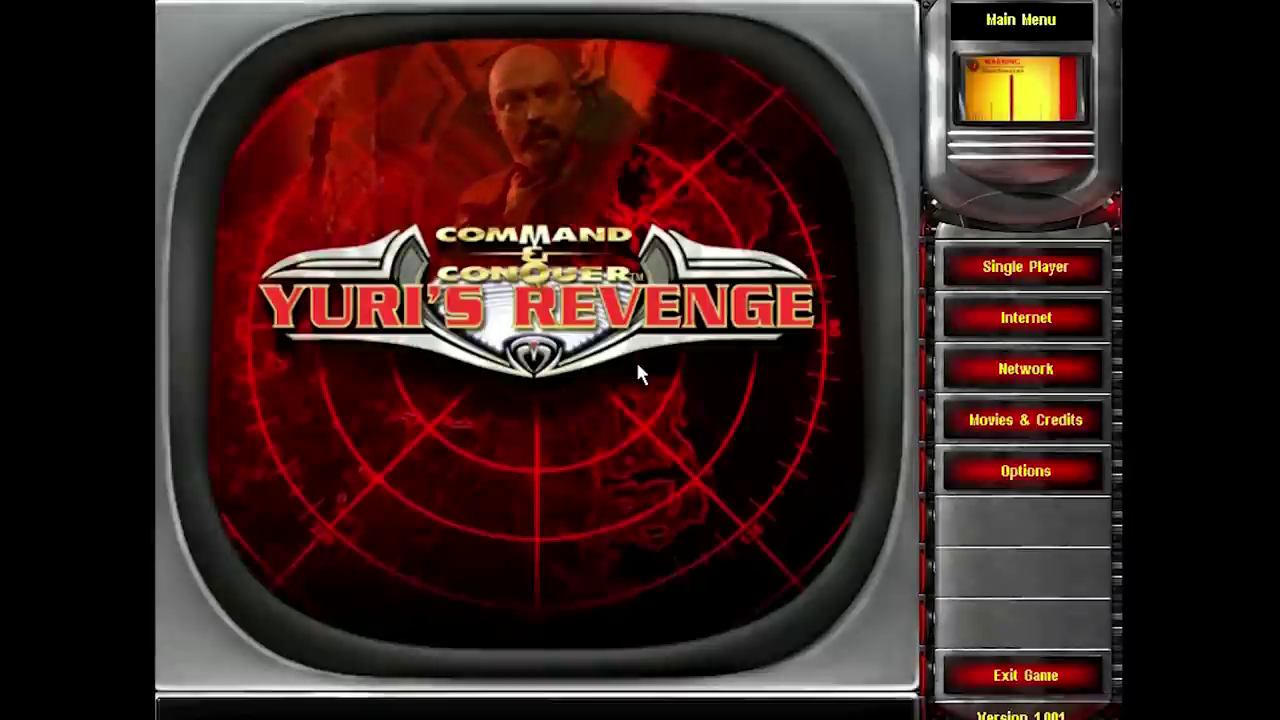
left_click(1010, 280)
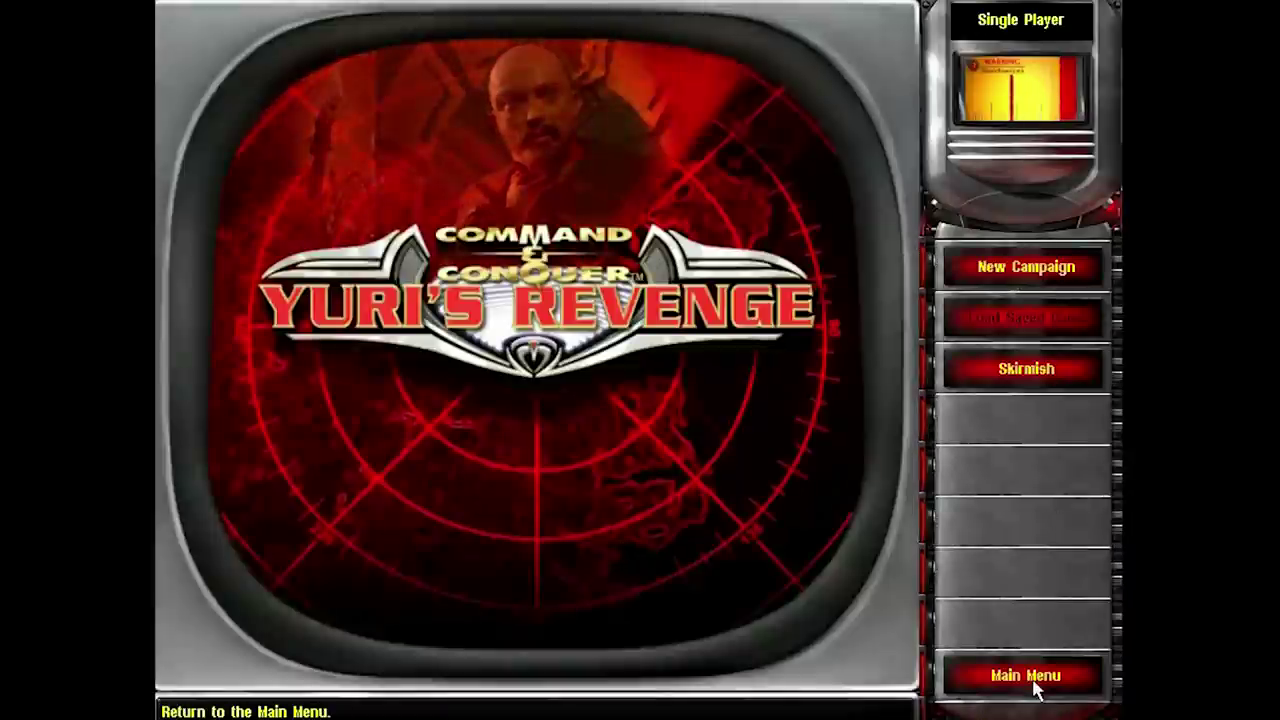
left_click(1034, 684)
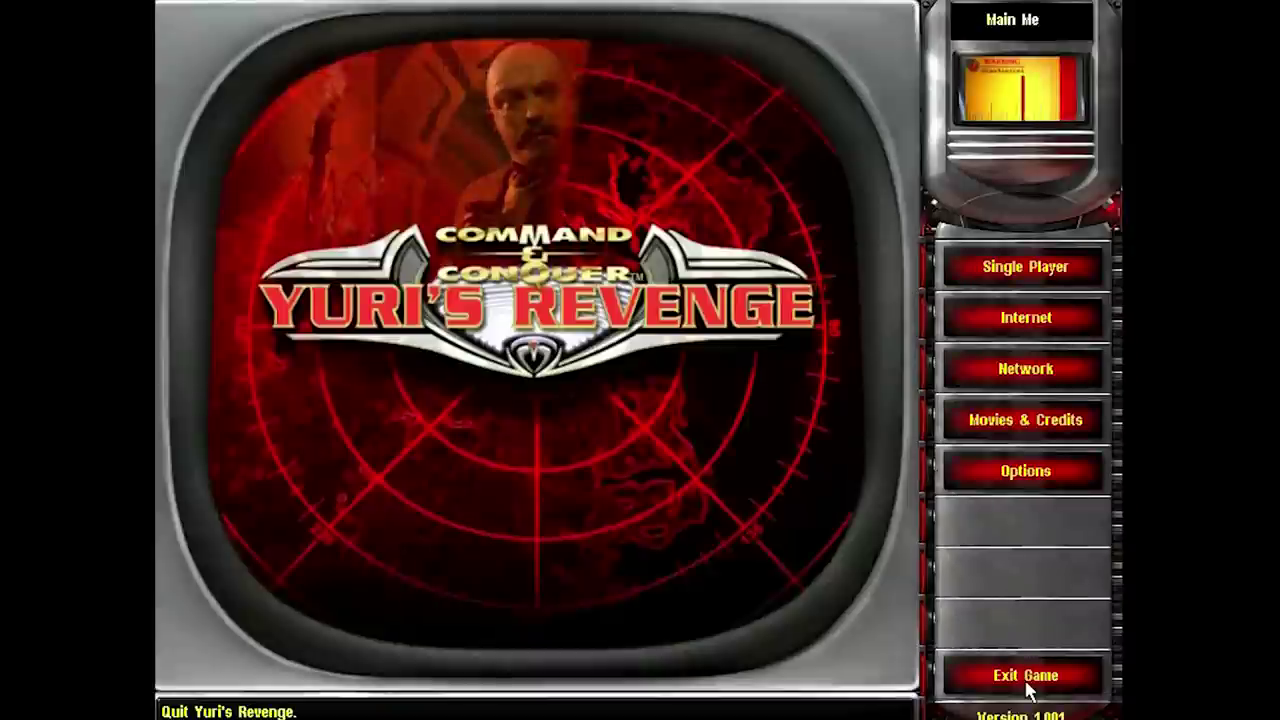
left_click(1025, 680)
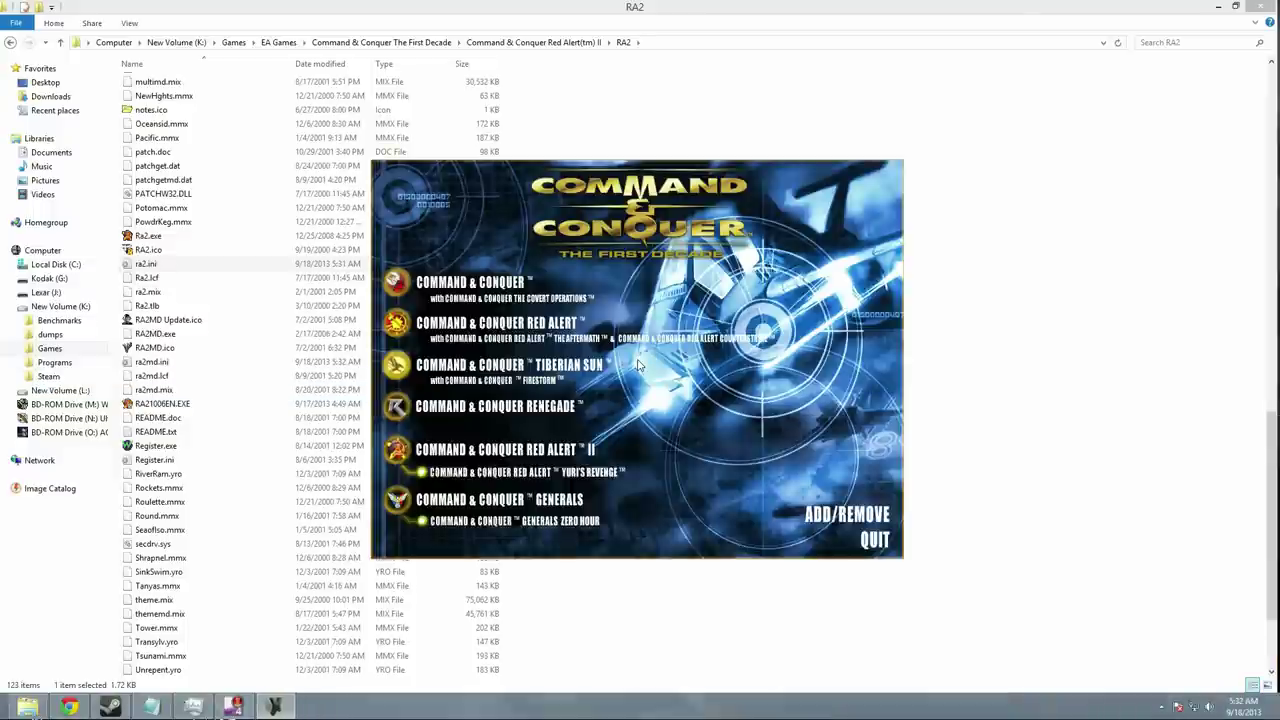
Browse the launcher's game entries with the arrow keys, then quit The First Decade launcher.
key("Down")
key("Down")
key("Down")
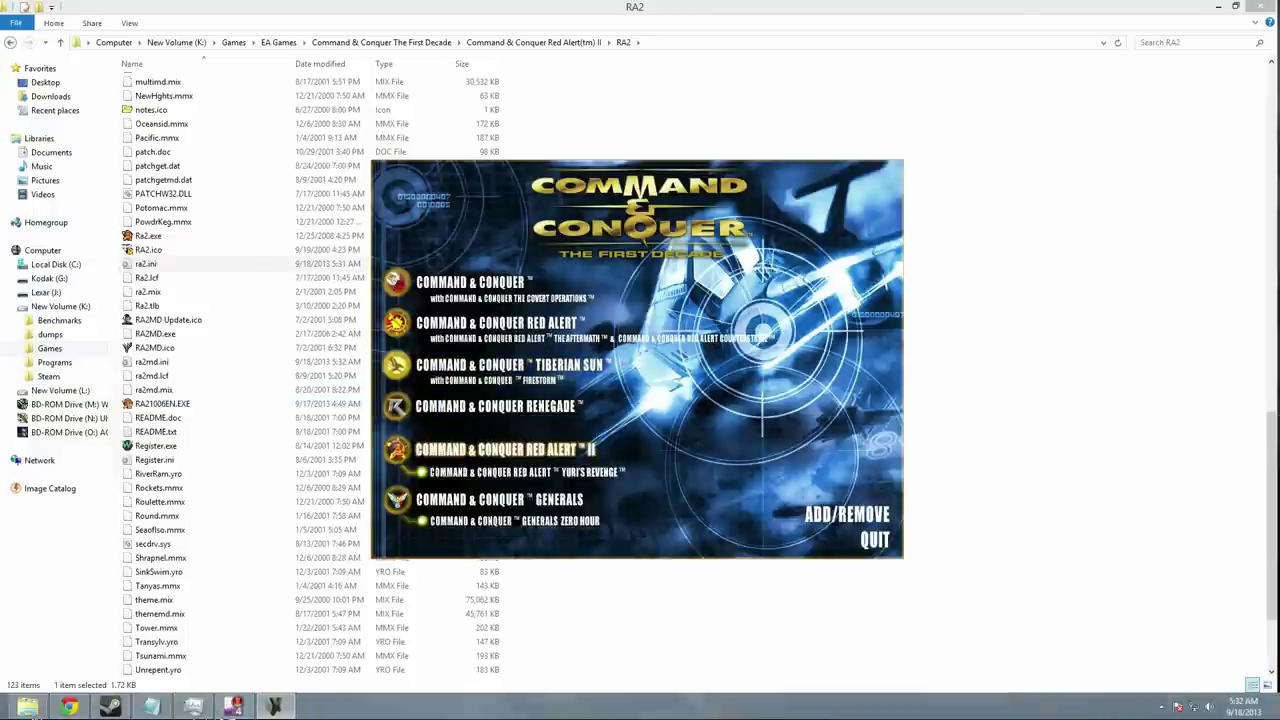
key("Down")
key("Down")
key("Up")
key("Up")
key("Up")
key("Up")
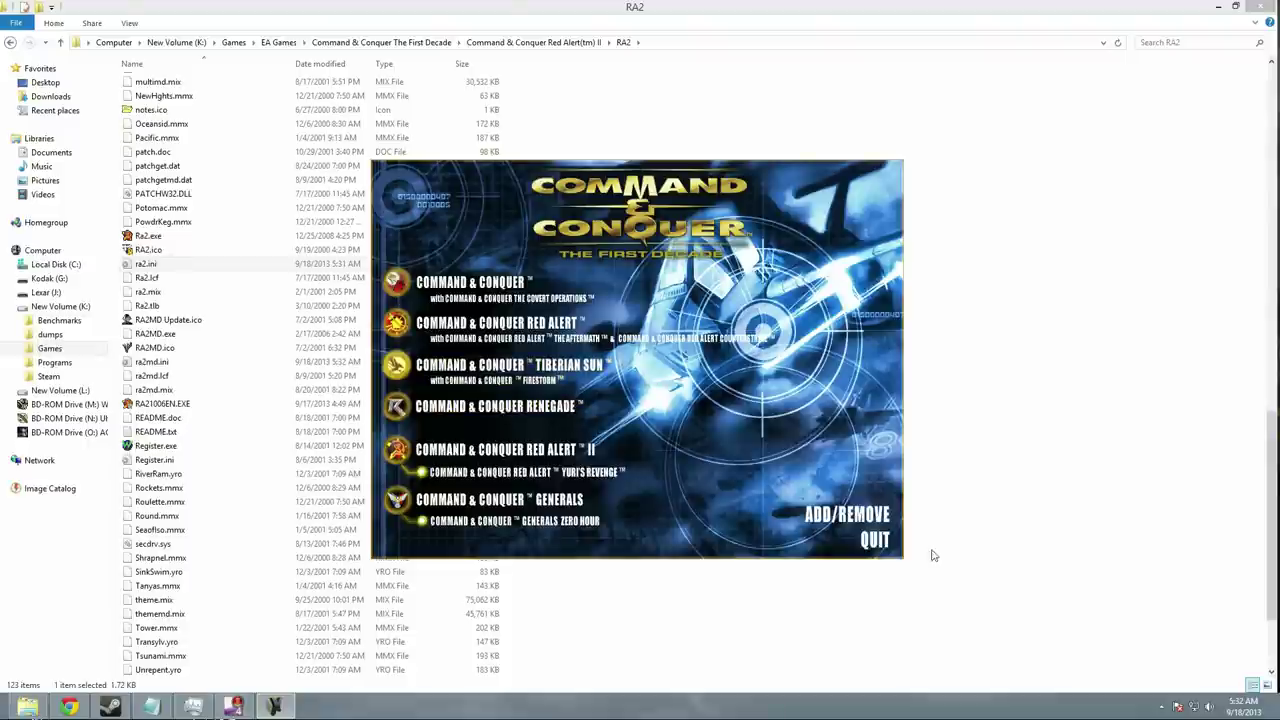
left_click(876, 542)
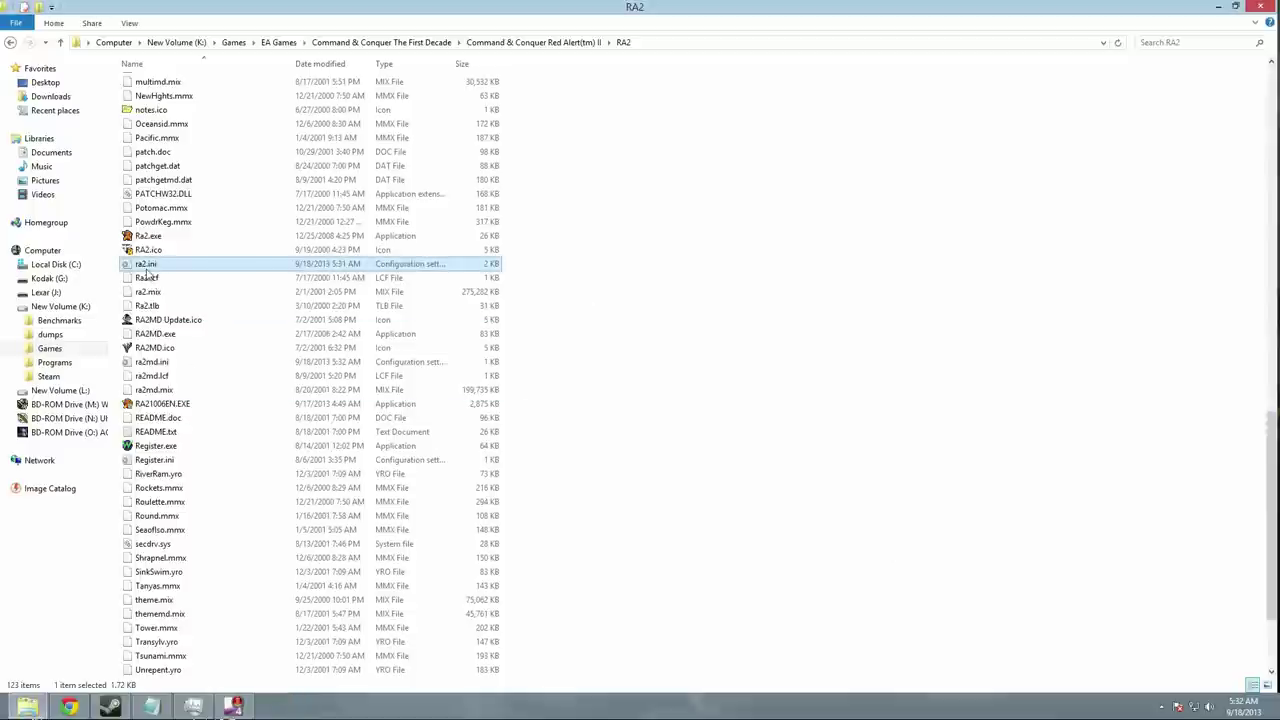